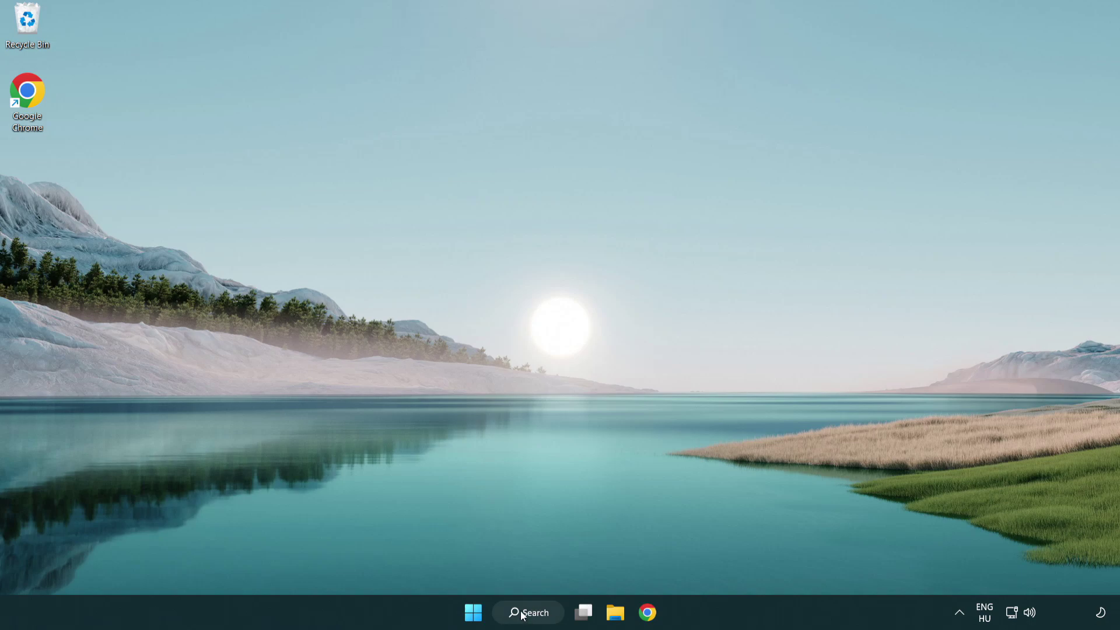
Search Windows for 'device manager'
left_click(533, 614)
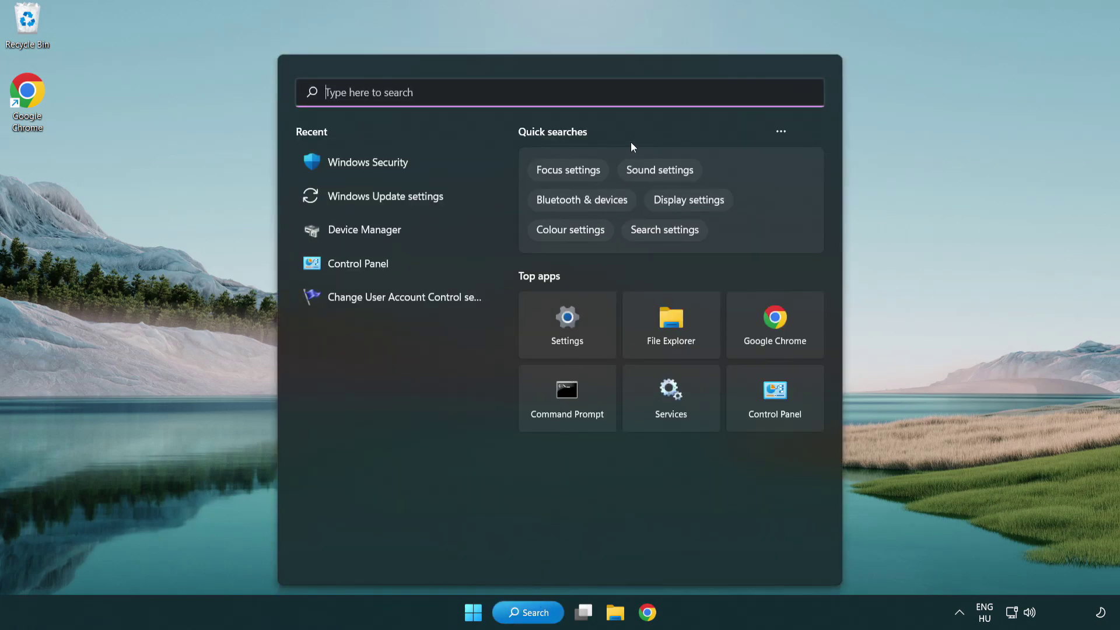
type("device ")
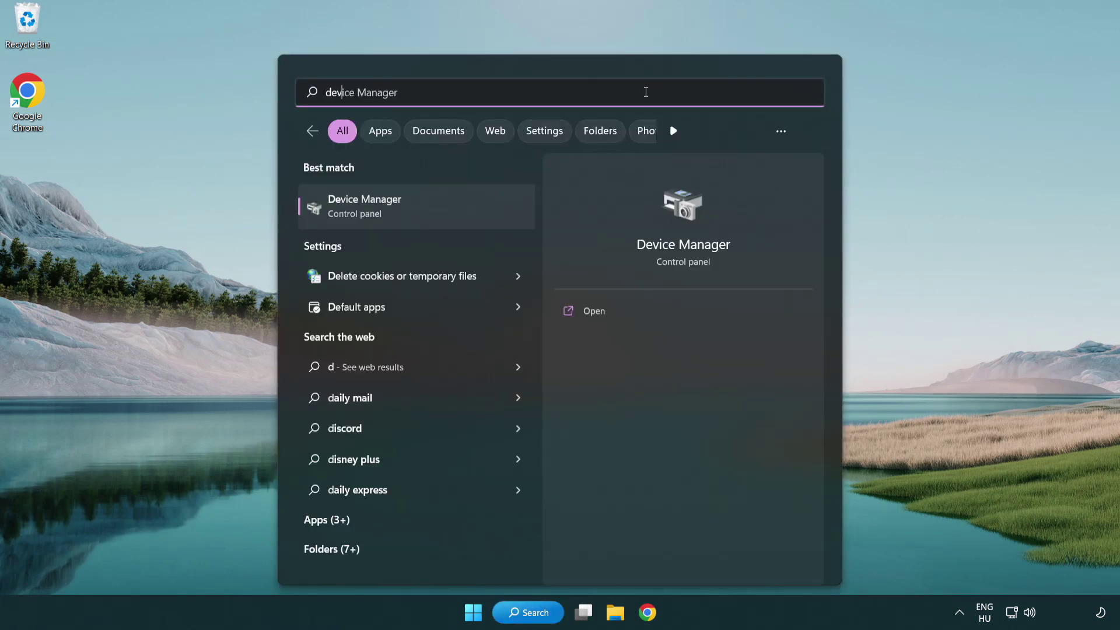
type("manager")
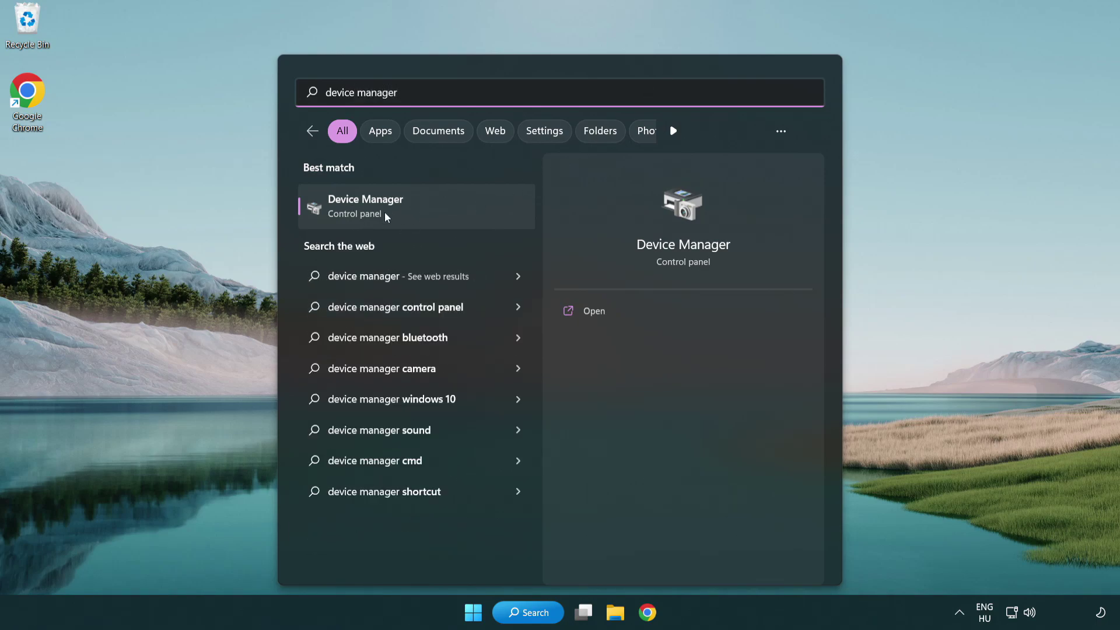
Launch Device Manager, expand Display adapters and start Update driver for VMware SVGA 3D
left_click(449, 215)
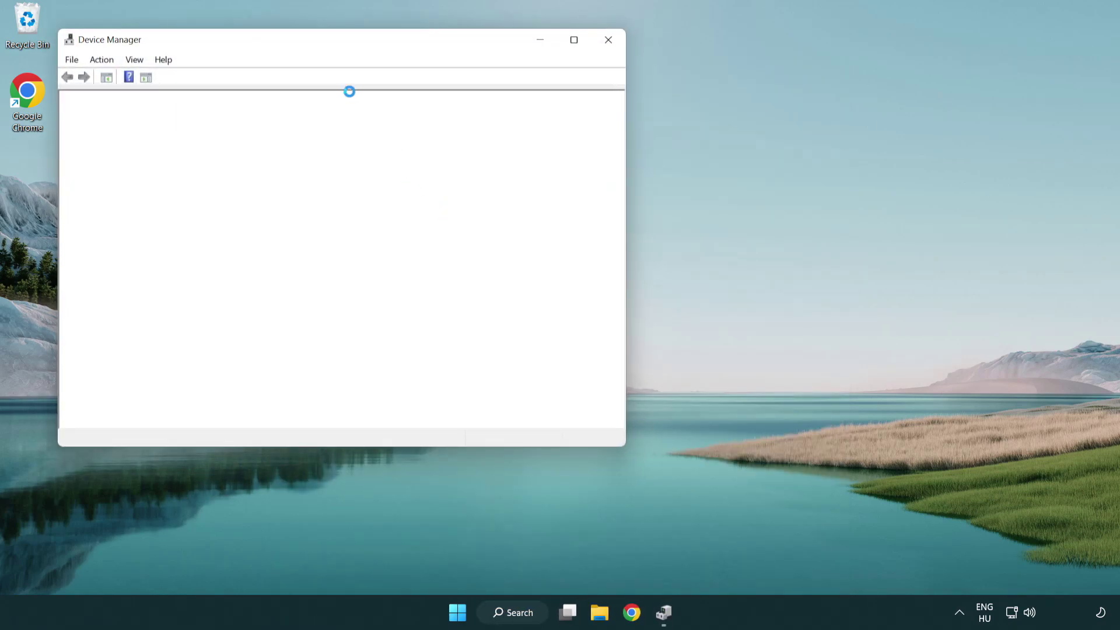
left_click_drag(306, 45, 493, 113)
left_click(352, 232)
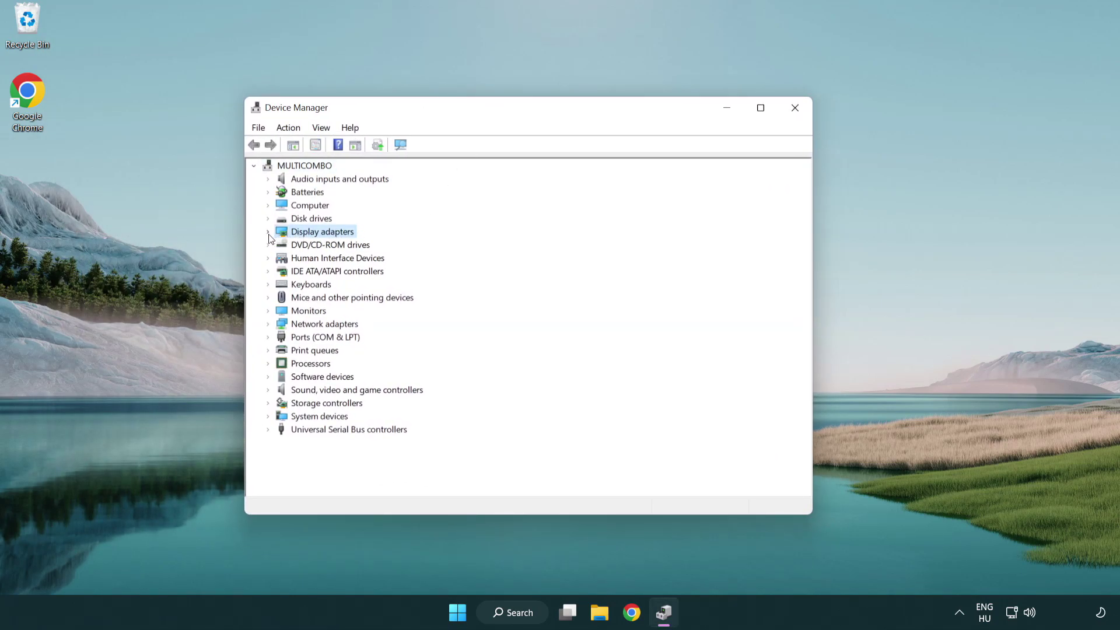
double_click(288, 233)
left_click(332, 246)
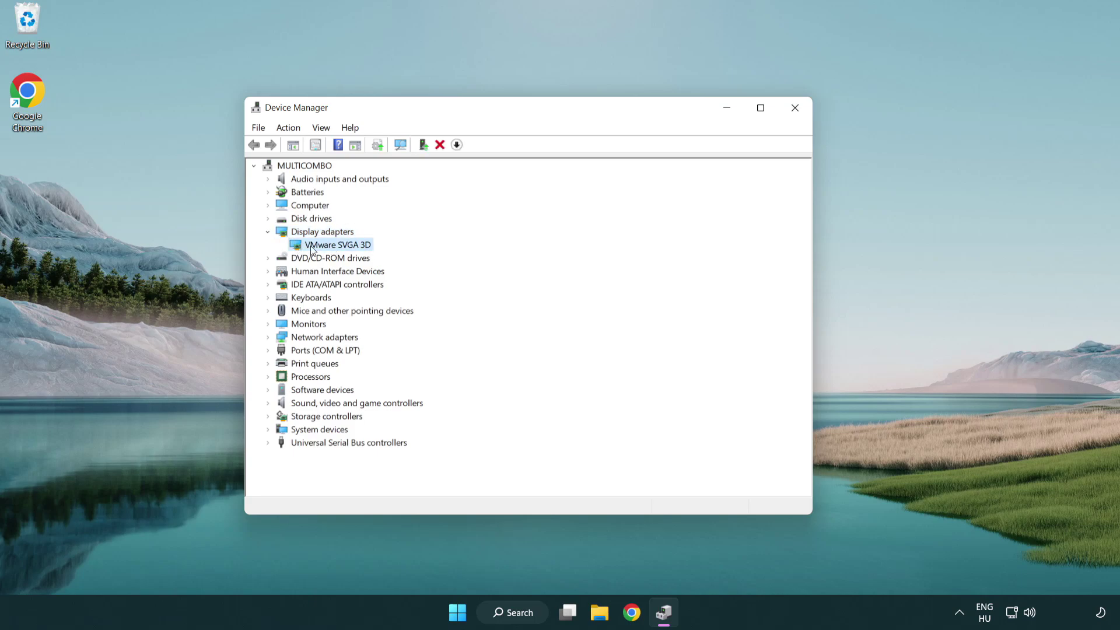
right_click(333, 246)
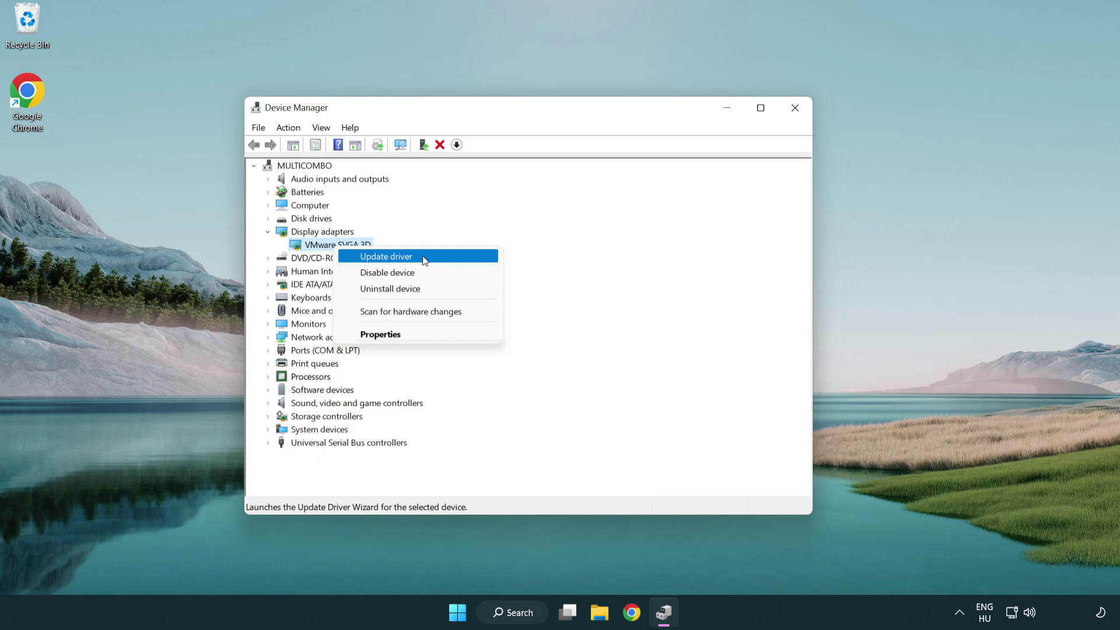
left_click(441, 258)
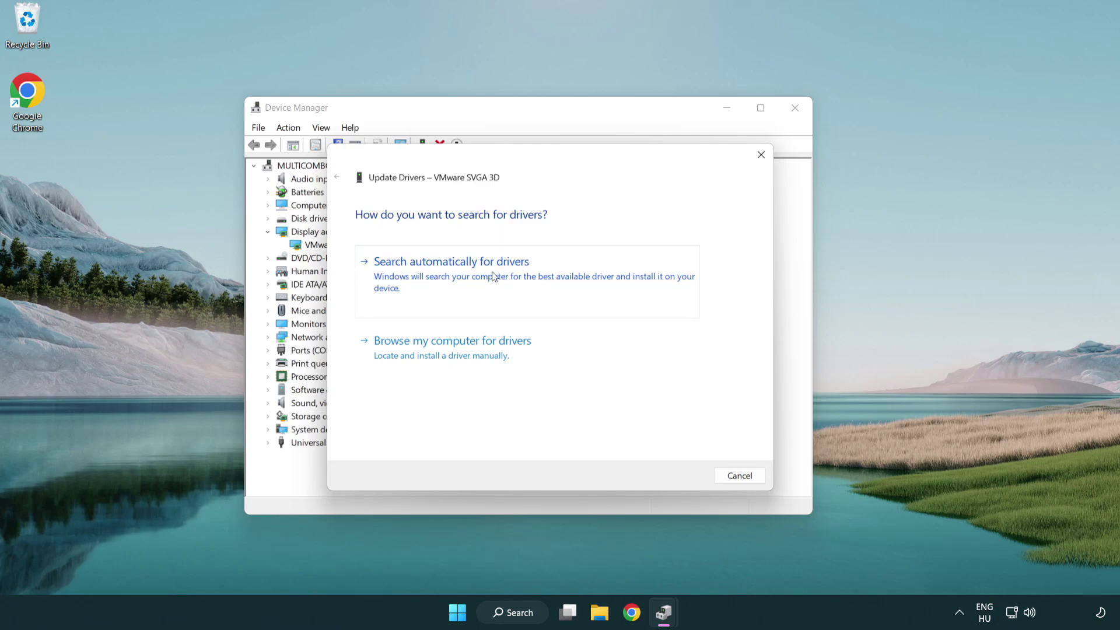
Search automatically for a VMware SVGA 3D driver, find the best one already installed, and close Device Manager
left_click(494, 277)
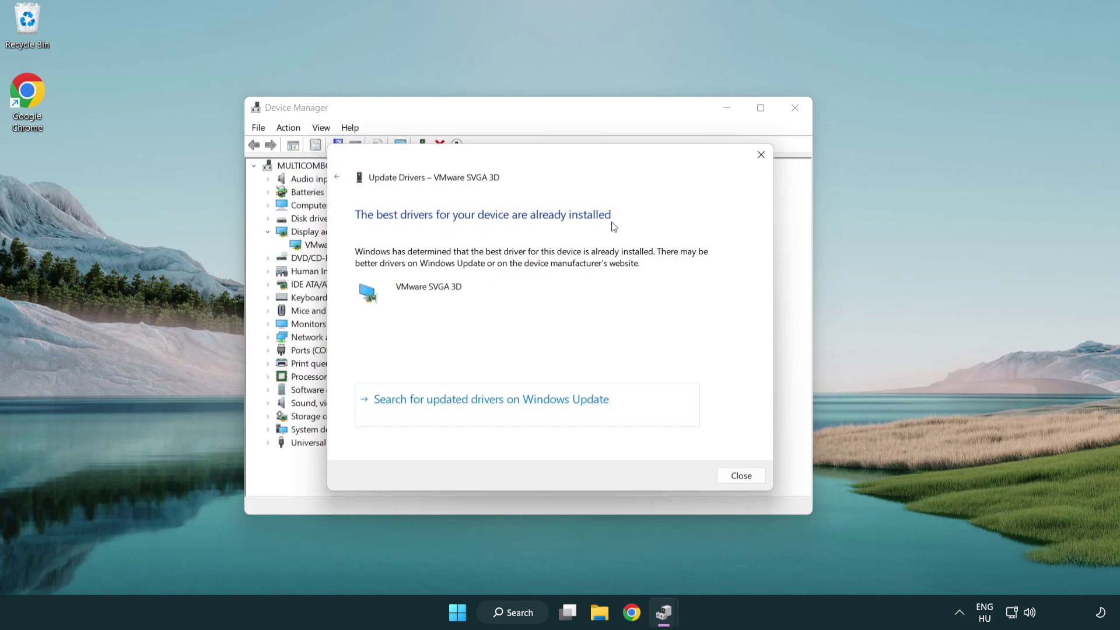
left_click(741, 475)
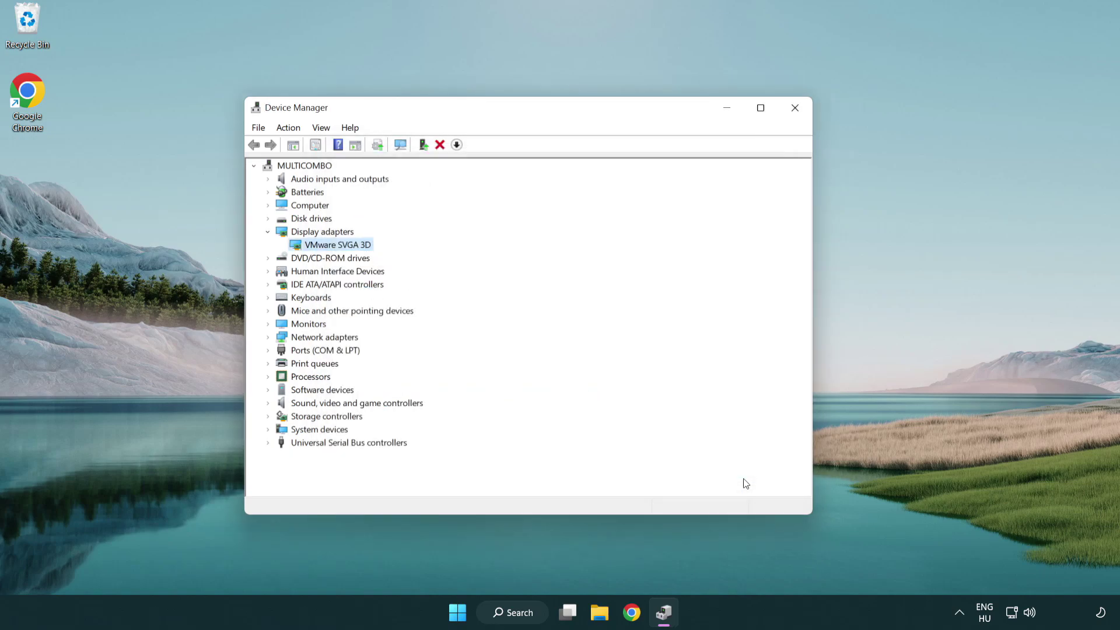
left_click(796, 109)
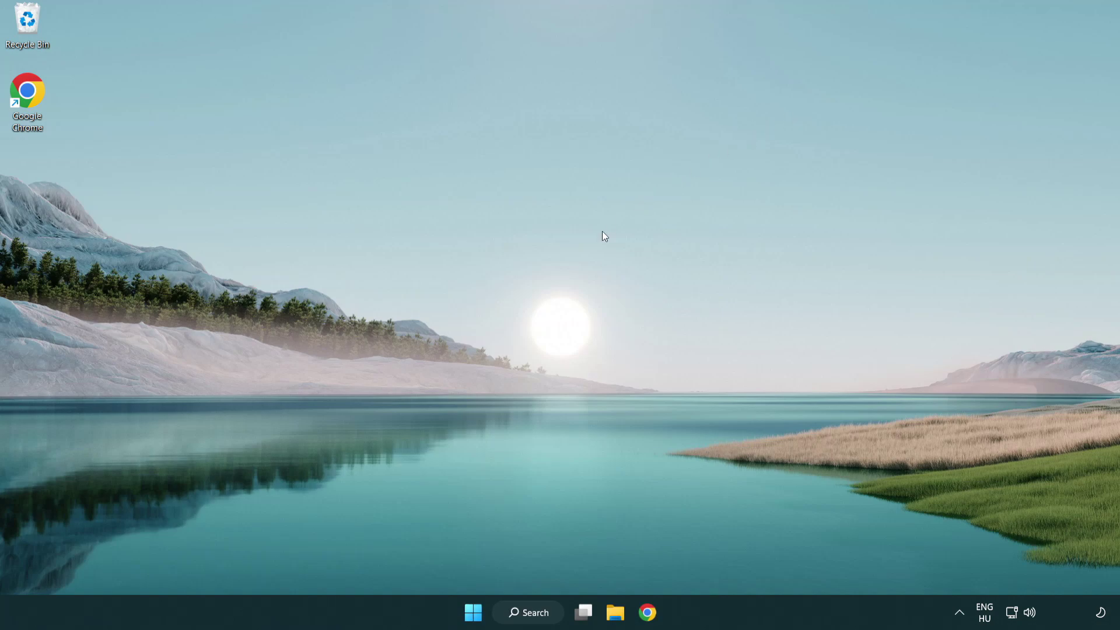
Search Windows for 'update' to find Windows Update settings
left_click(537, 611)
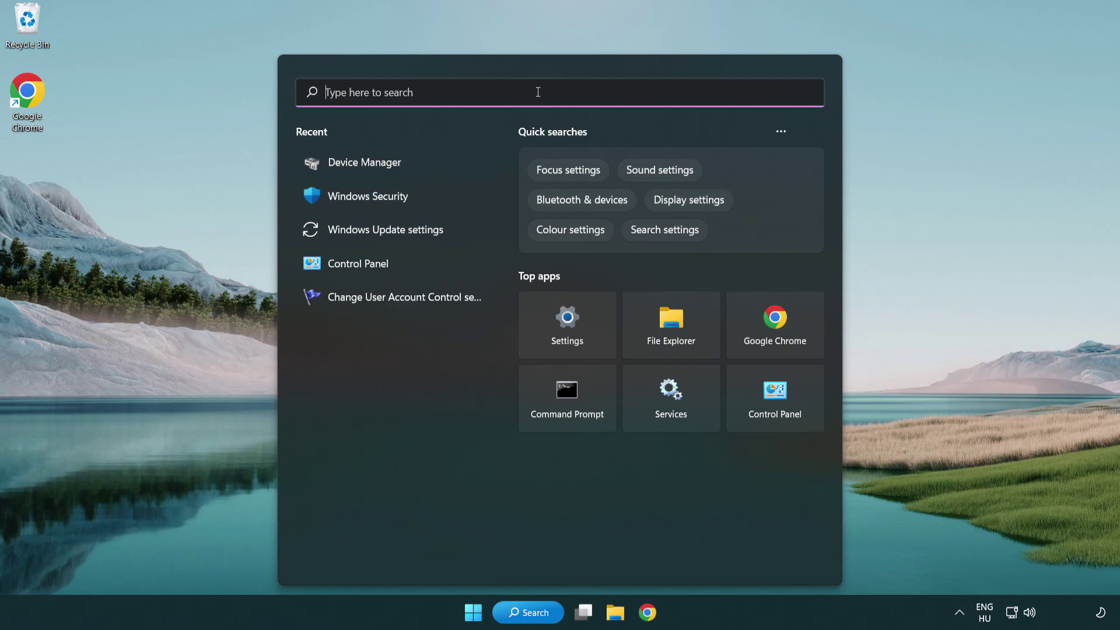
type("update")
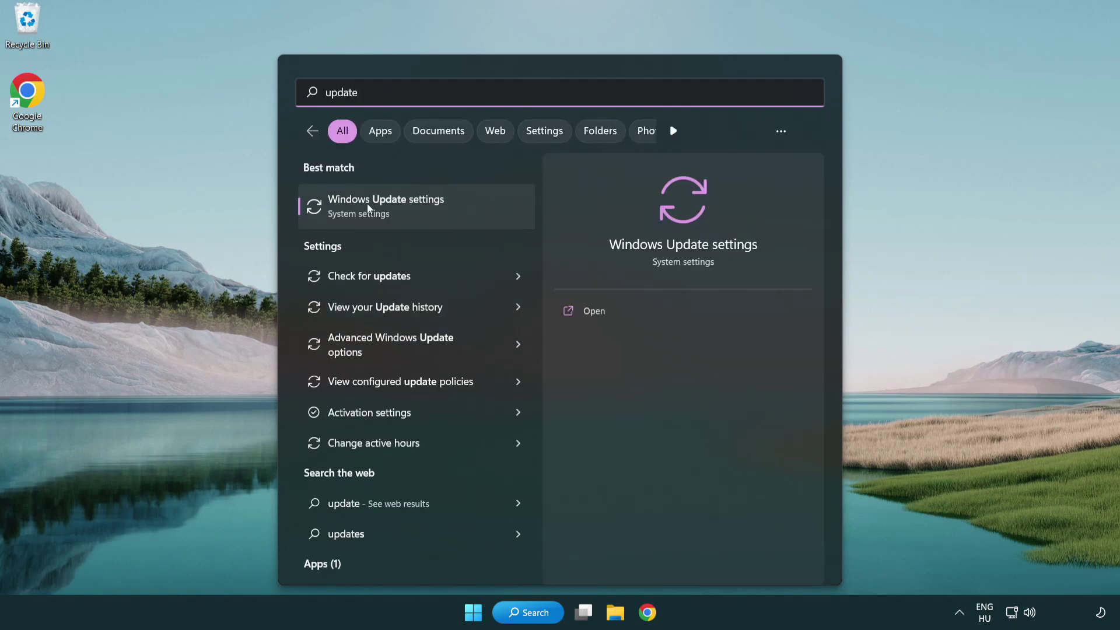
Open Windows Update settings, check for updates to confirm the PC is up to date, and close Settings
left_click(436, 212)
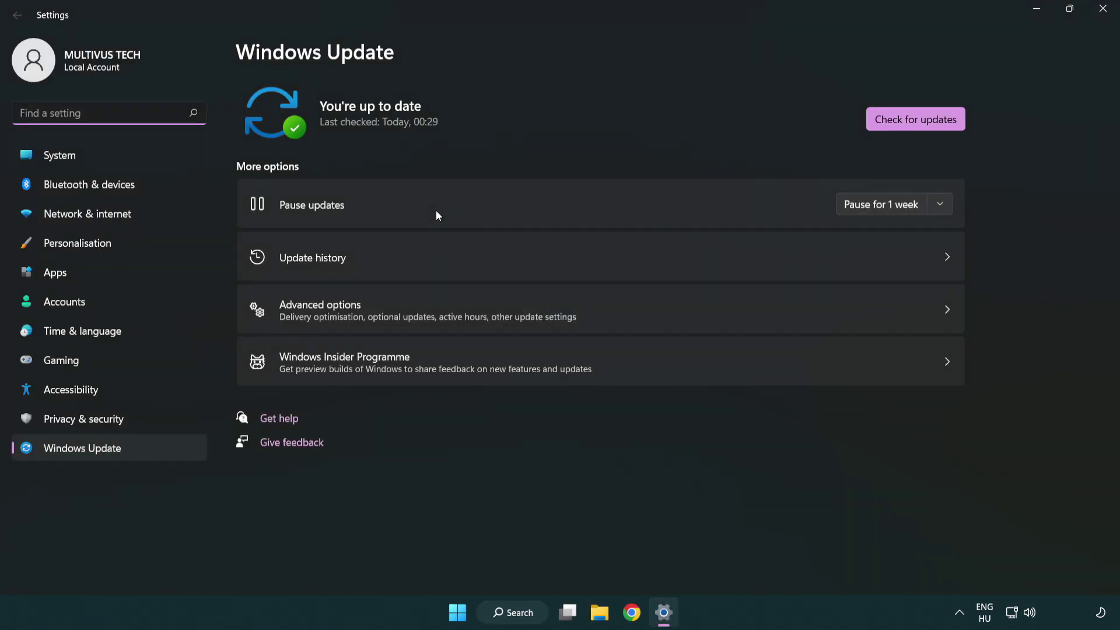
left_click(937, 125)
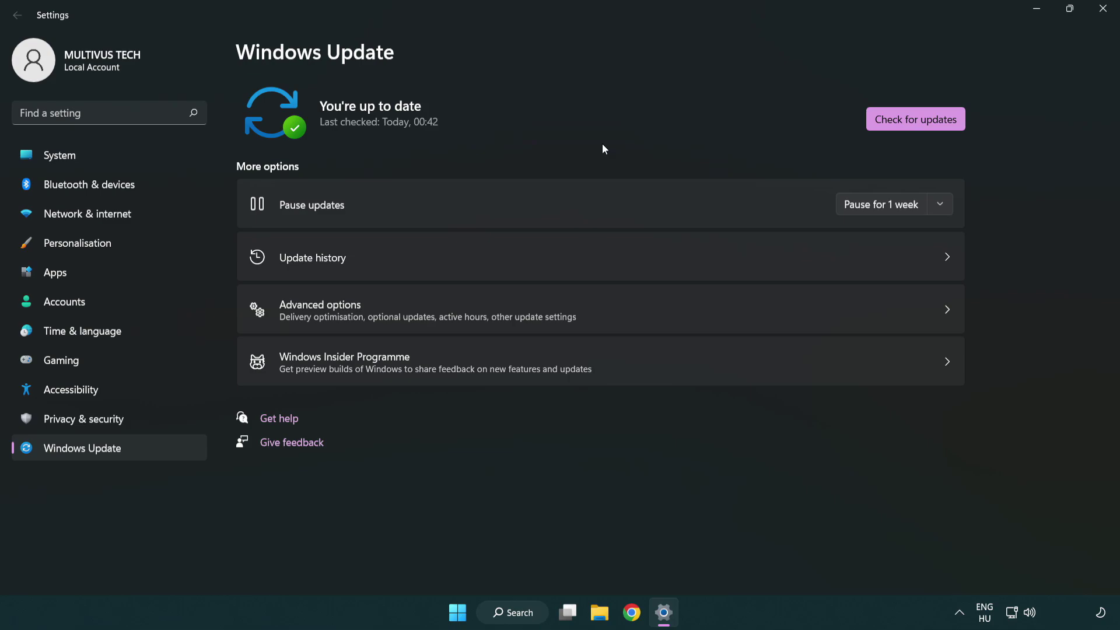
left_click(1098, 17)
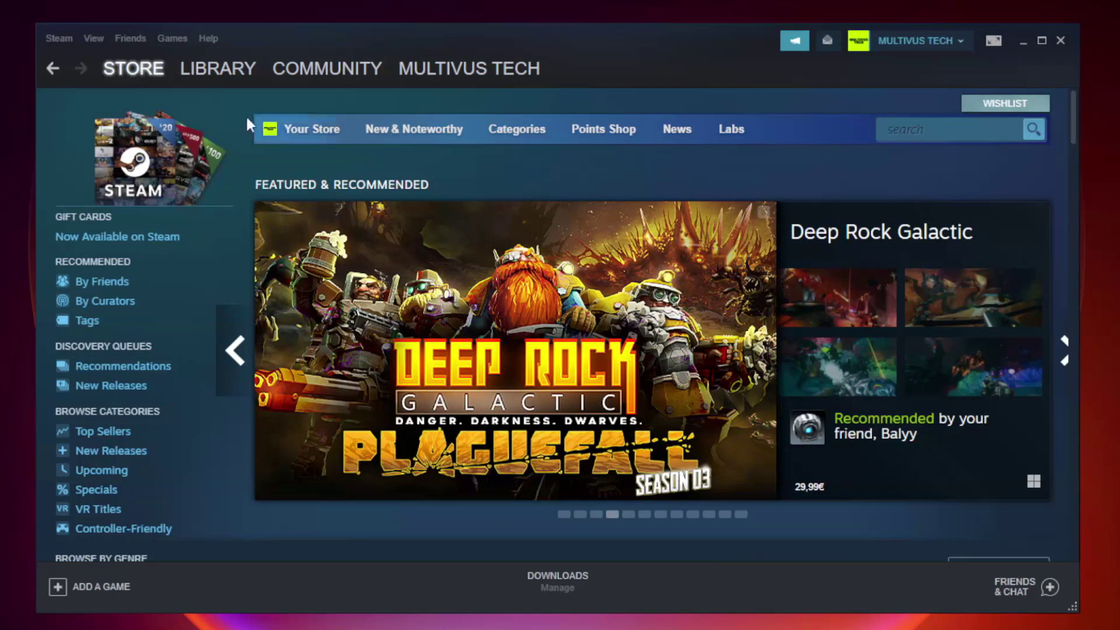
Switch Steam from the Store to the Library and bring up the YOUR NOT WORKING GAME menu
mouse_move(230, 73)
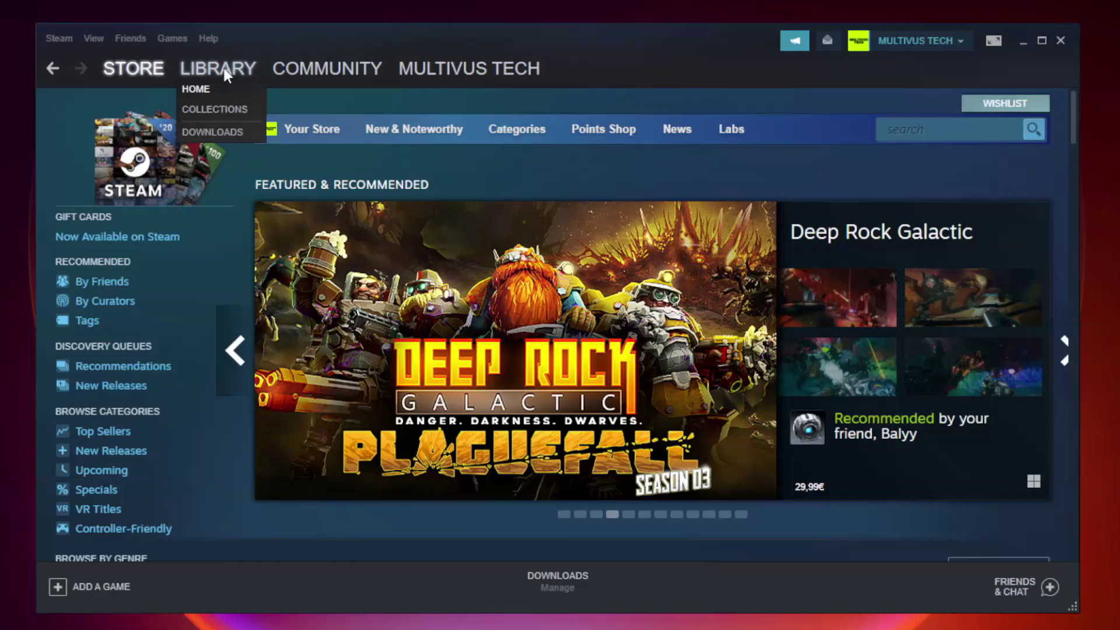
left_click(226, 75)
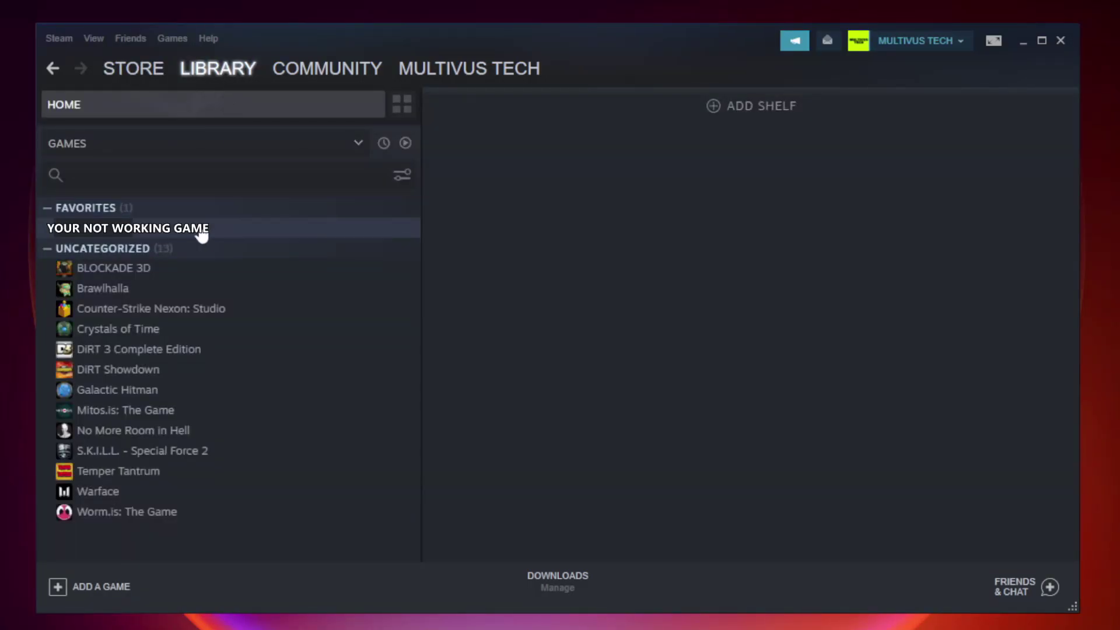
right_click(242, 233)
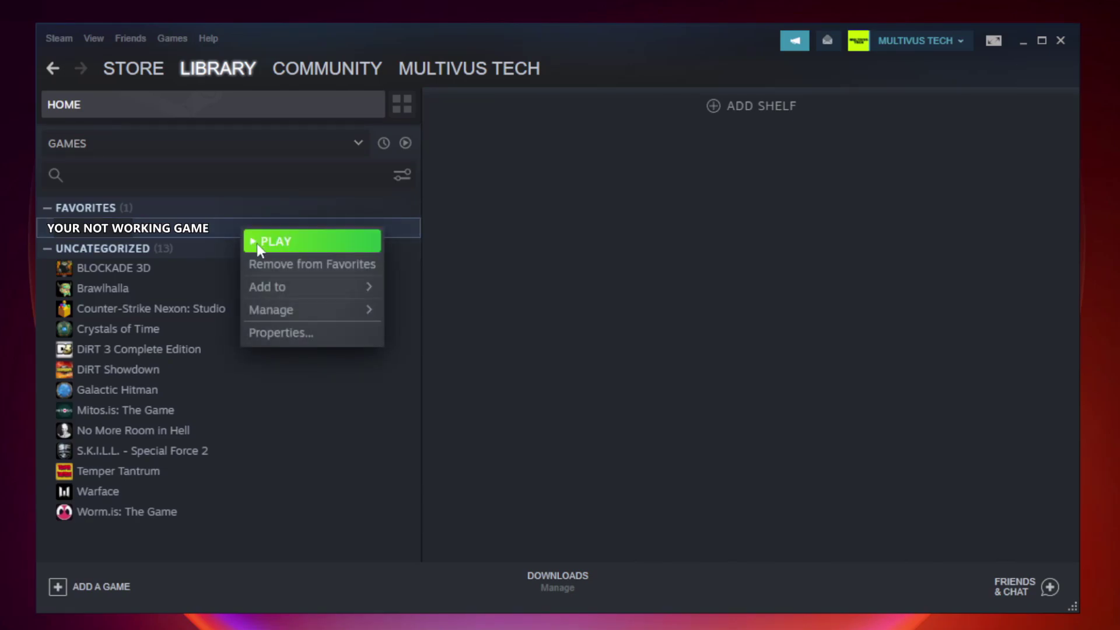
Verify the game's local files from its Properties, with all 9192 files validated
left_click(309, 332)
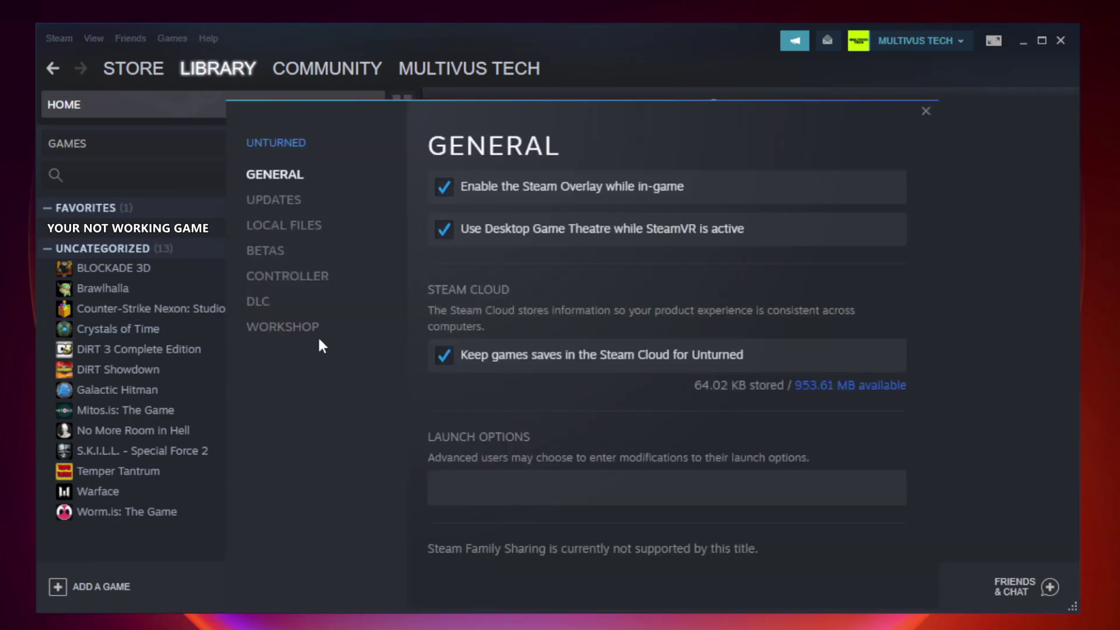
left_click(297, 230)
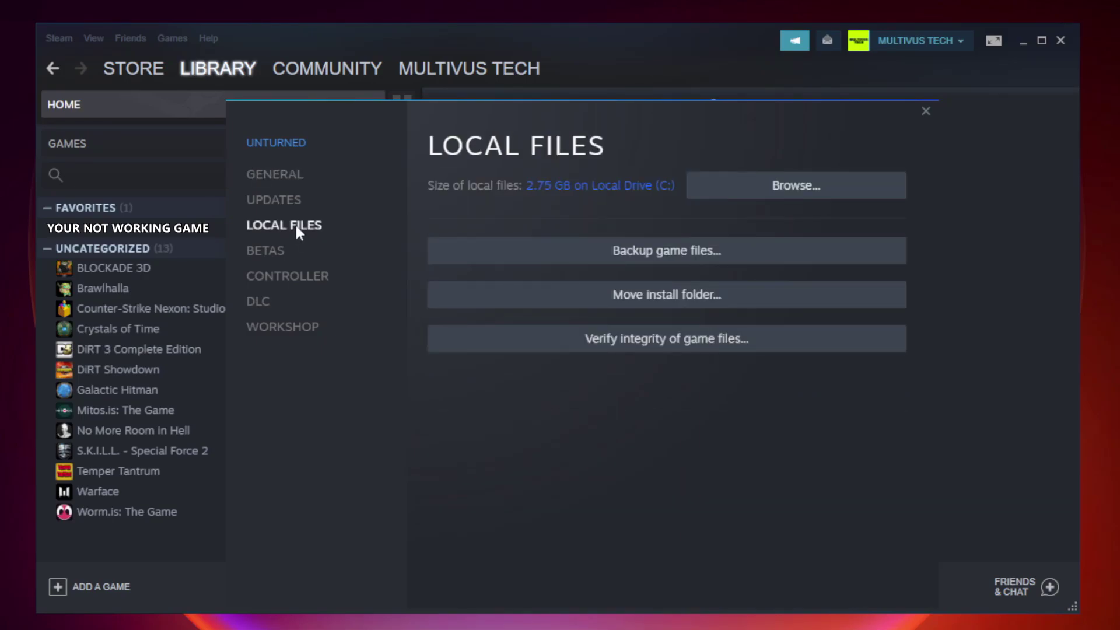
left_click(678, 344)
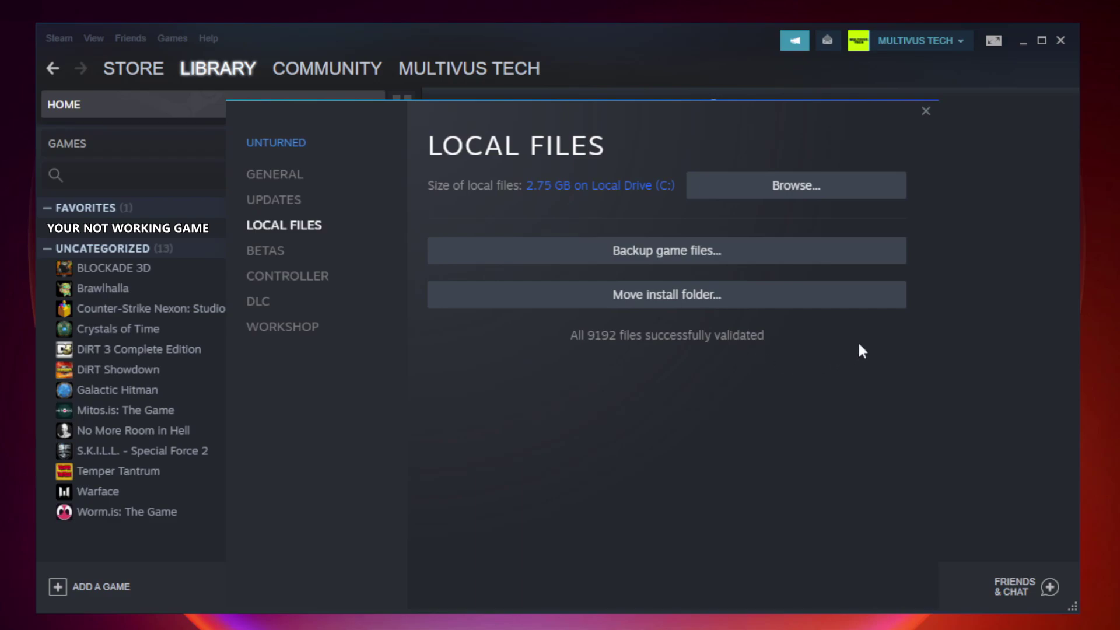
Browse to the game's install folder and bring up the menu for the YOUR NOT WORKING GAME shortcut
left_click(799, 195)
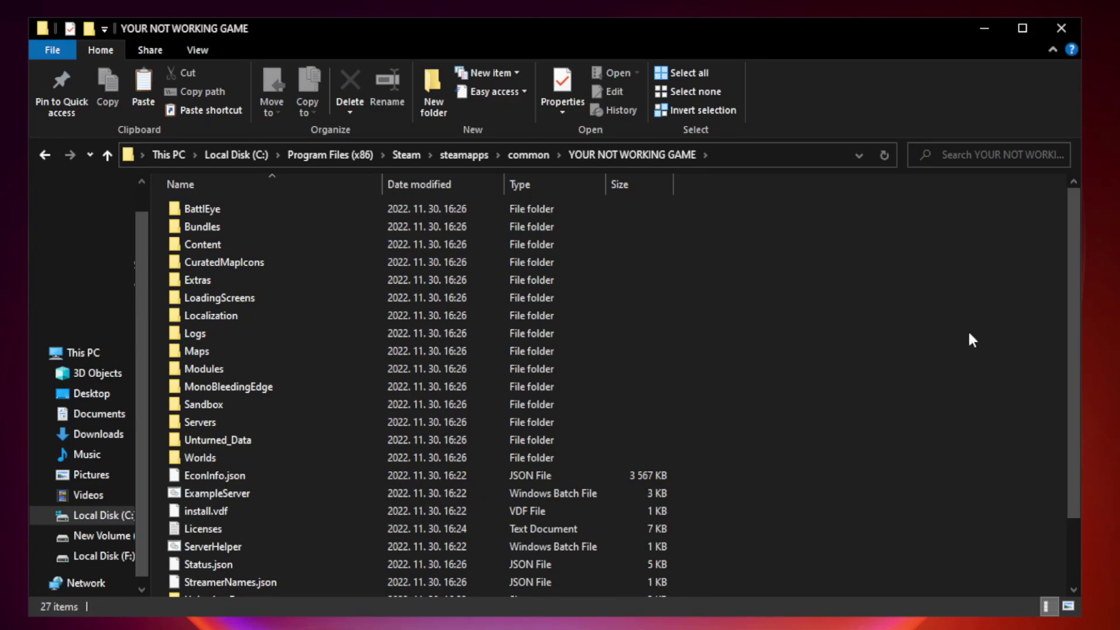
left_click_drag(1074, 305, 1077, 408)
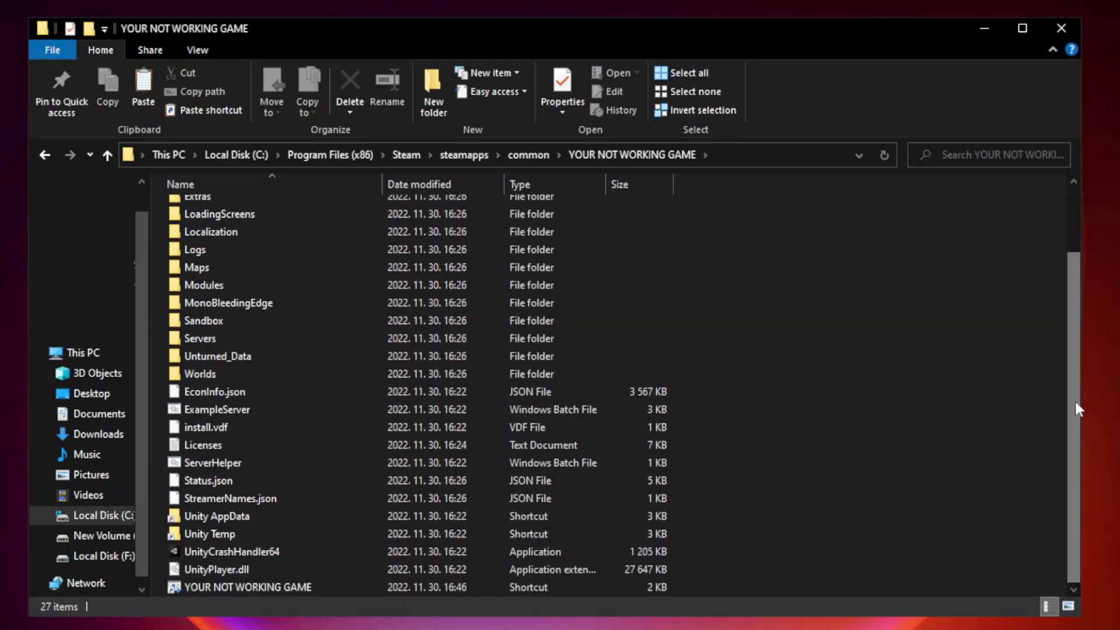
left_click(448, 587)
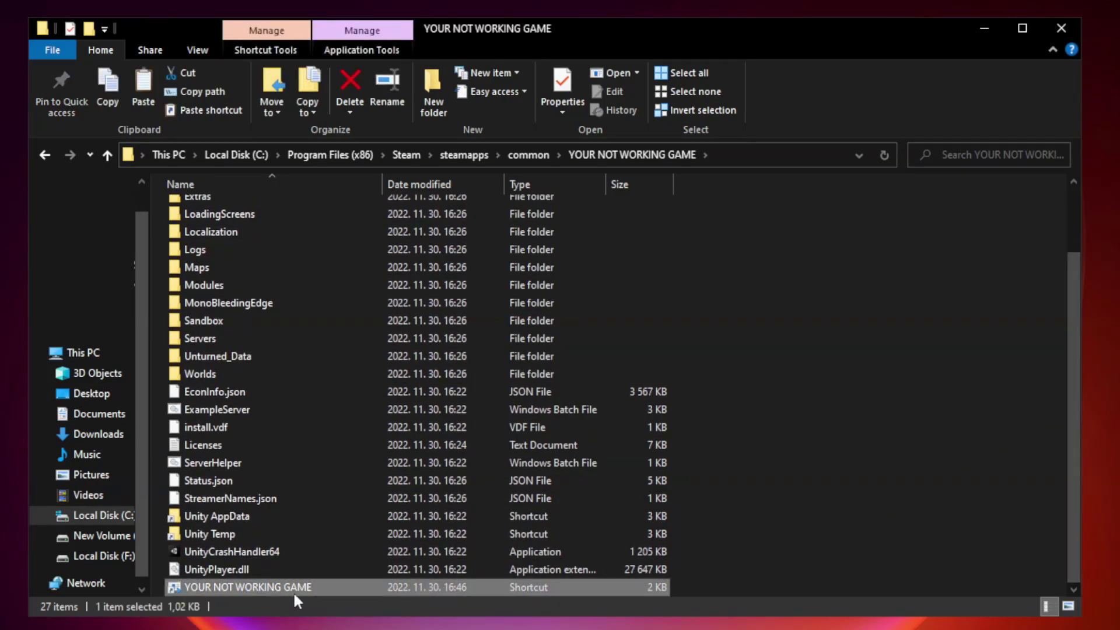
right_click(379, 586)
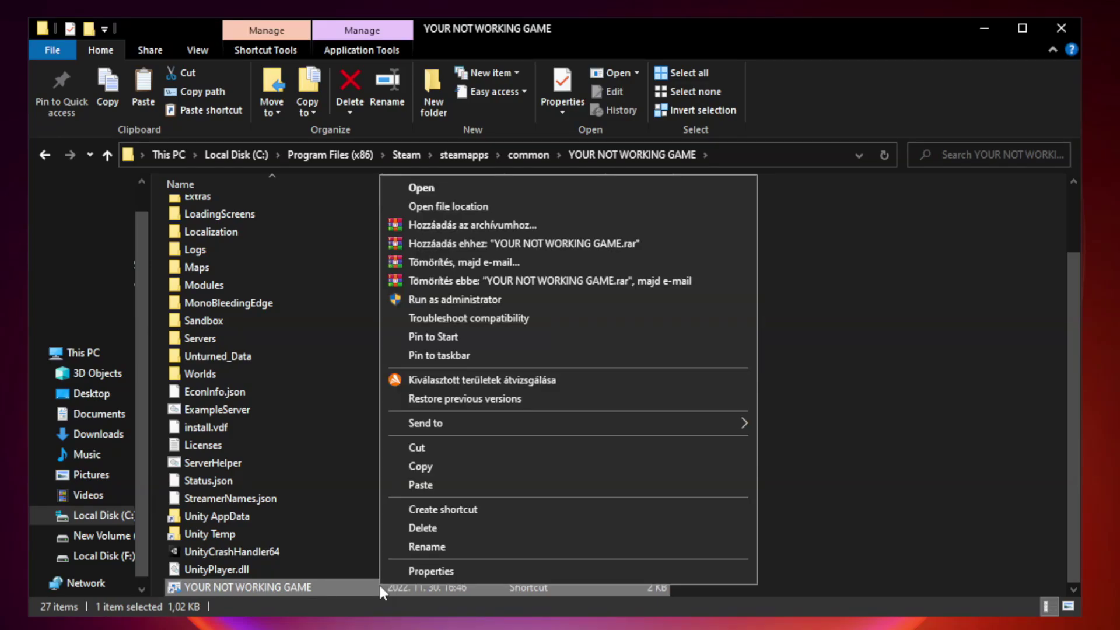
Open the game shortcut's Properties and show its Compatibility tab
left_click(564, 570)
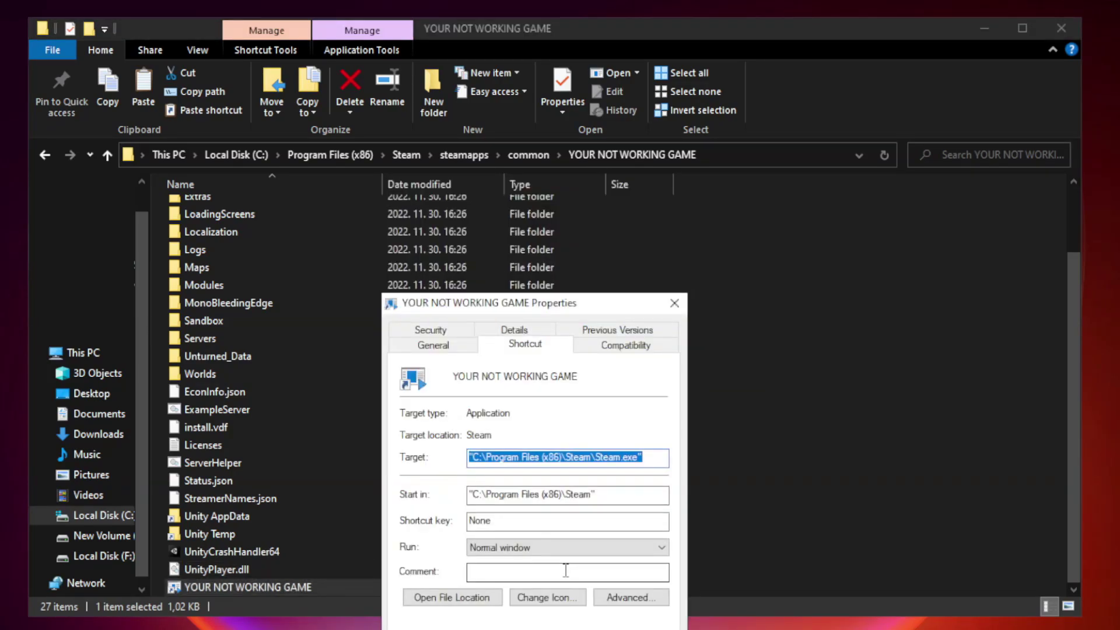
left_click_drag(557, 310, 557, 129)
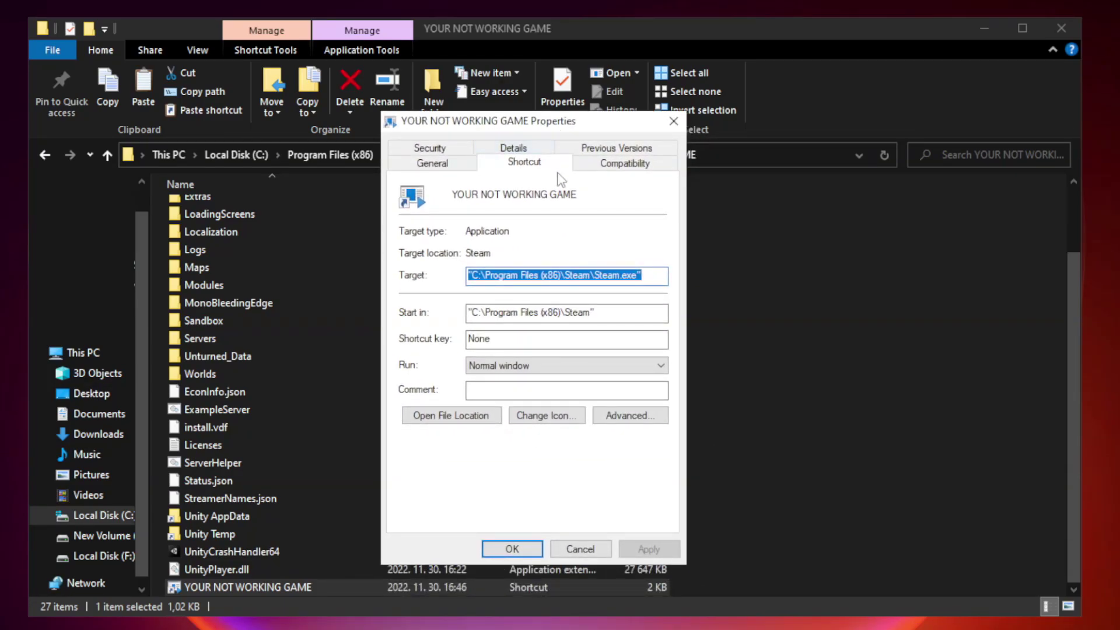
left_click(623, 165)
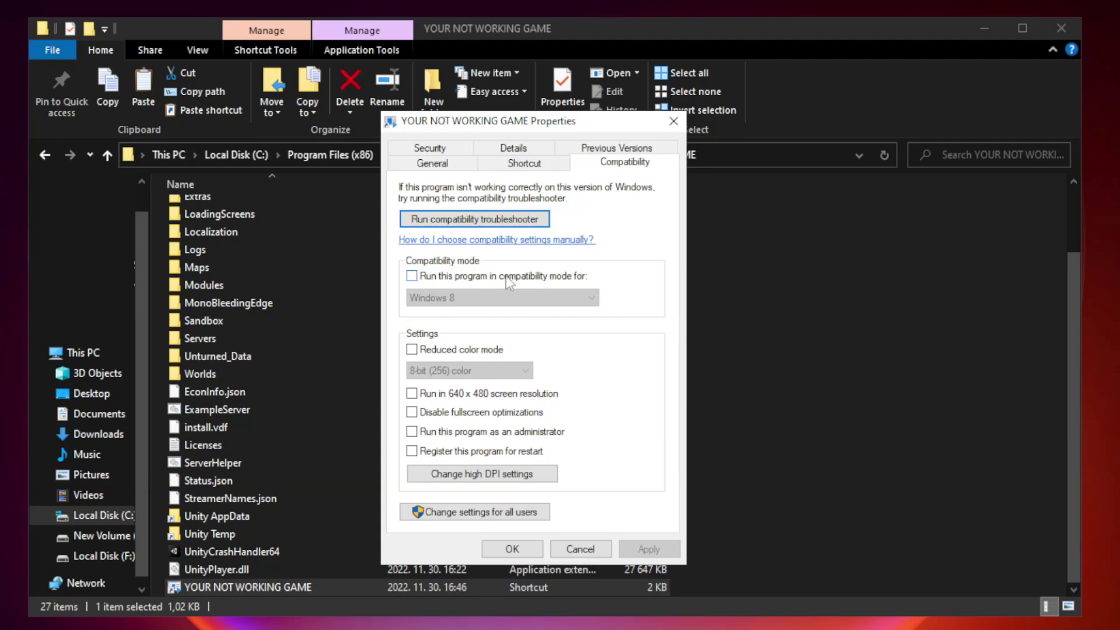
Set the shortcut to Windows 8 compatibility, run as administrator, fullscreen optimizations disabled, and save
left_click(445, 278)
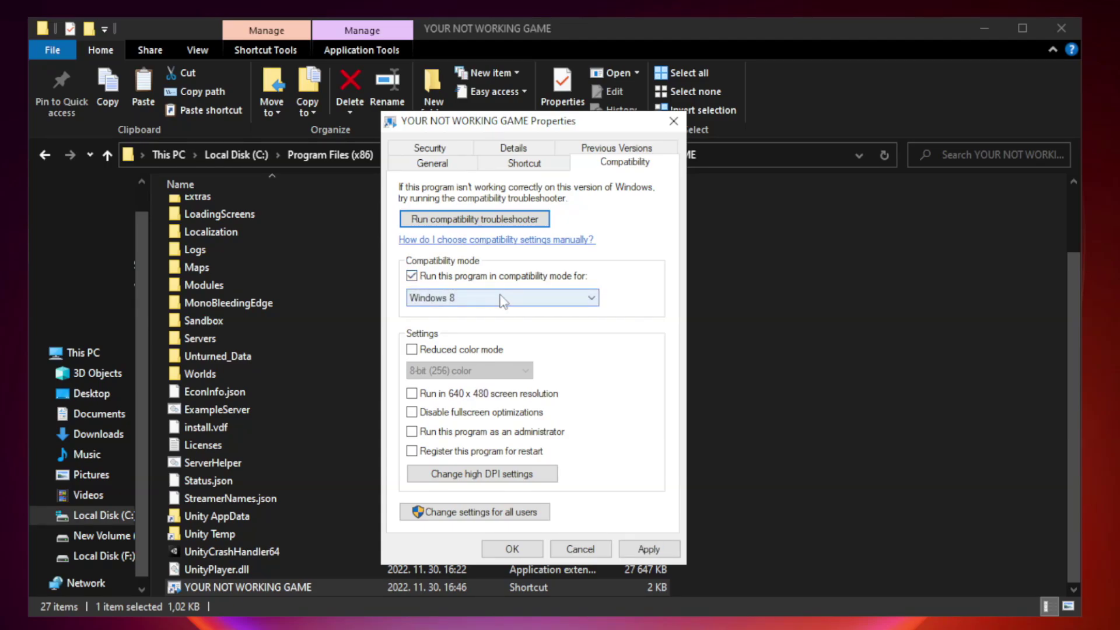
left_click(463, 297)
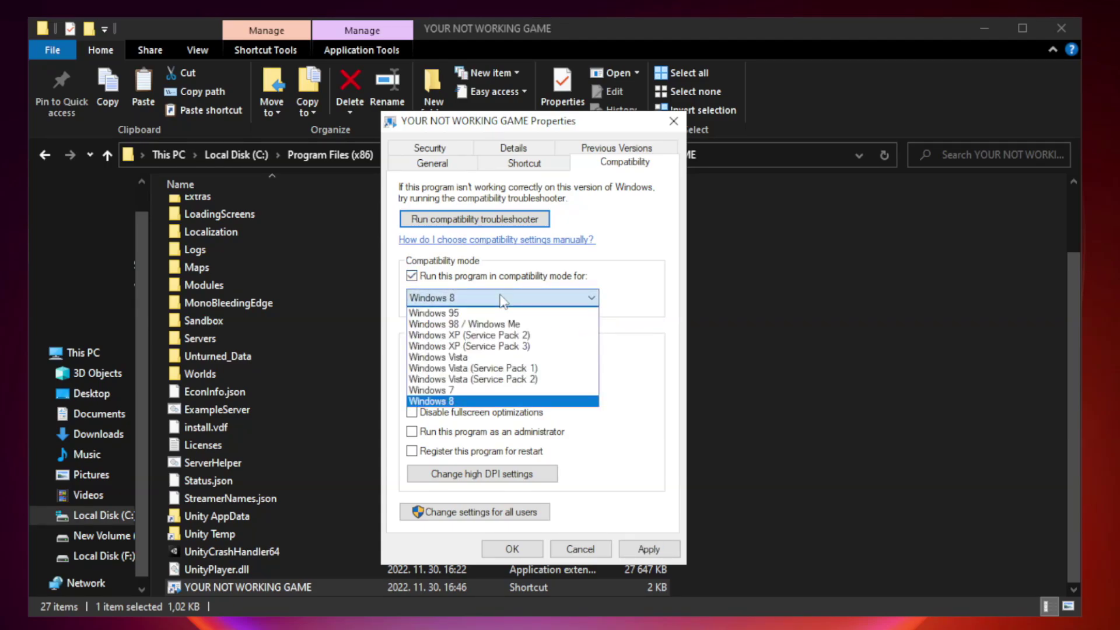
left_click(473, 402)
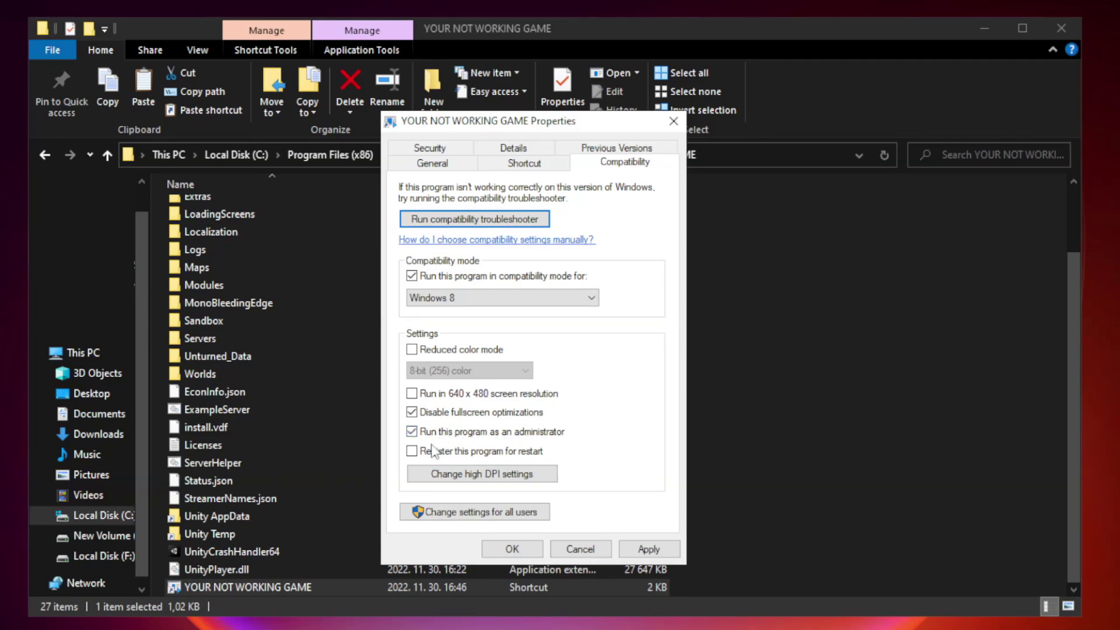
left_click(649, 549)
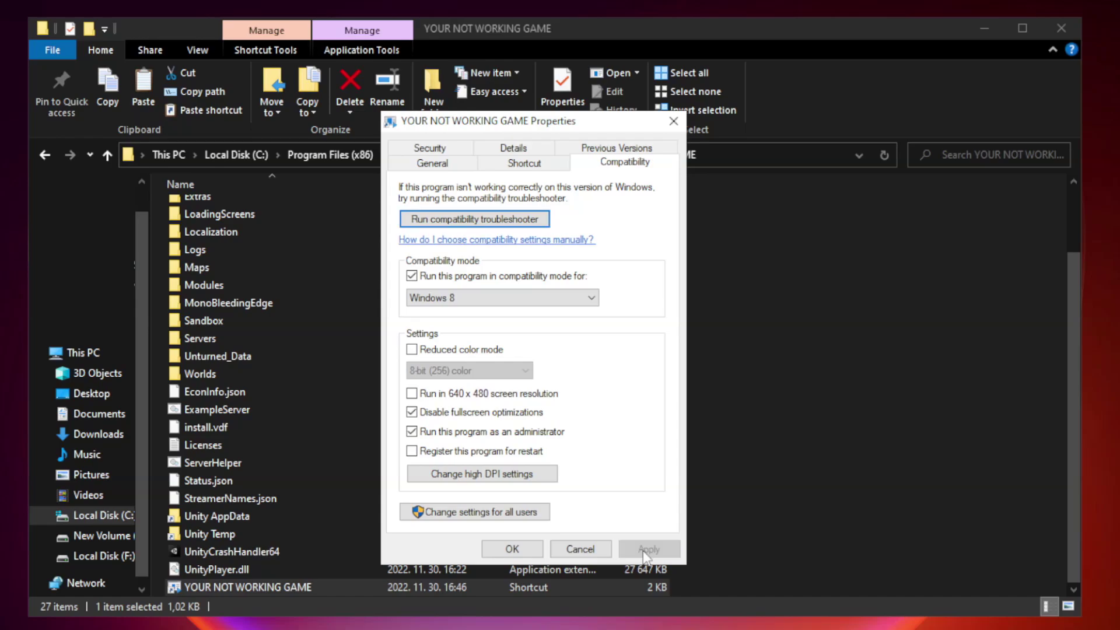
left_click(511, 549)
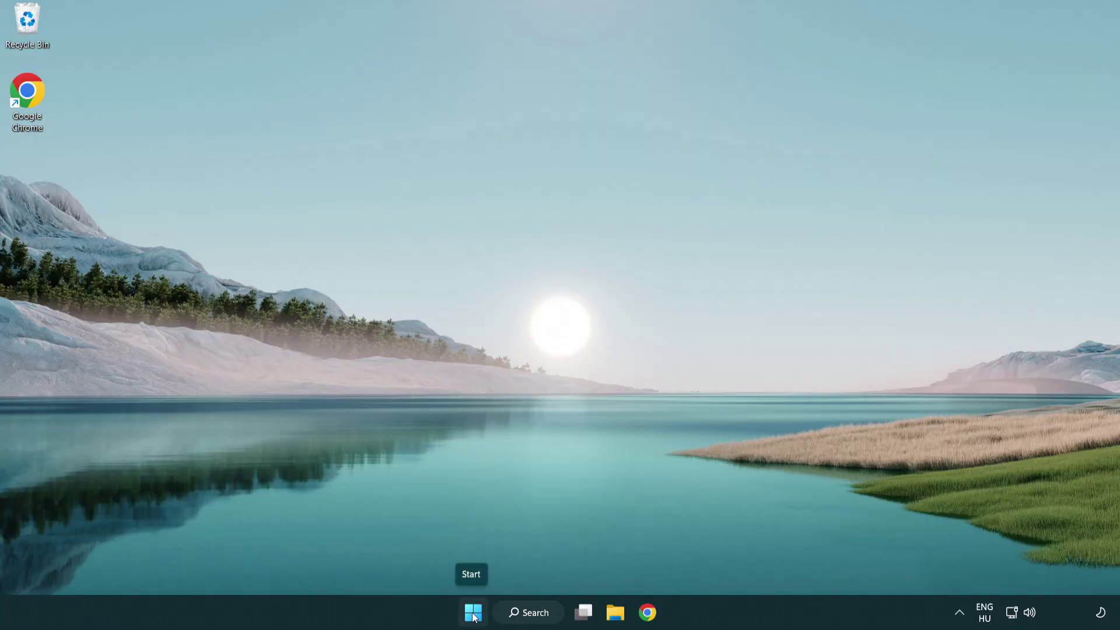
Launch Task Manager from the Start button's right-click menu
right_click(473, 614)
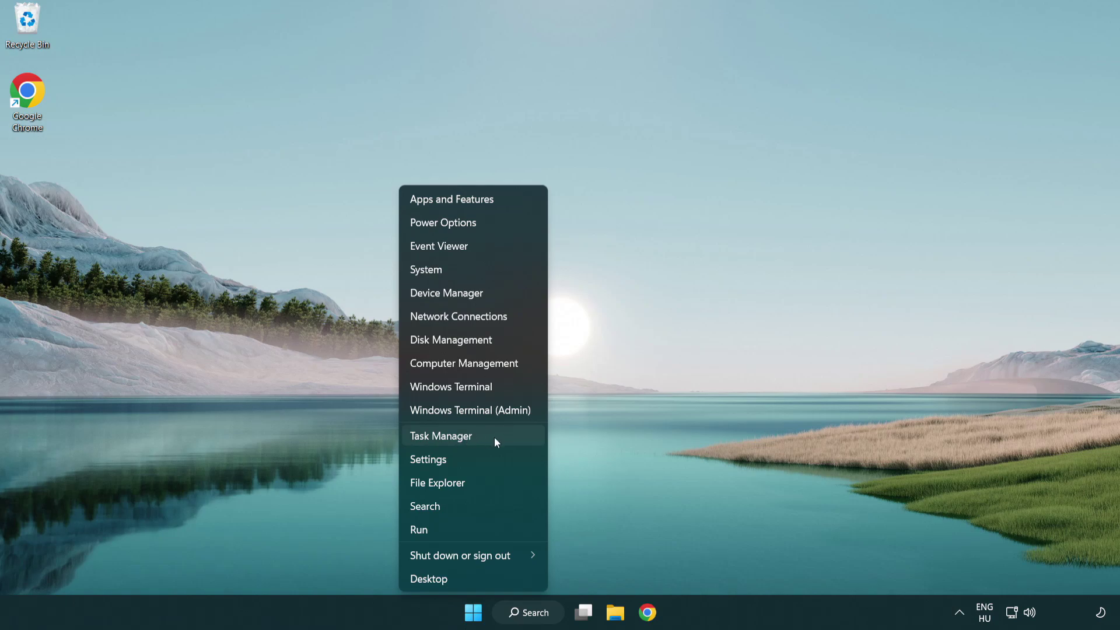
left_click(495, 438)
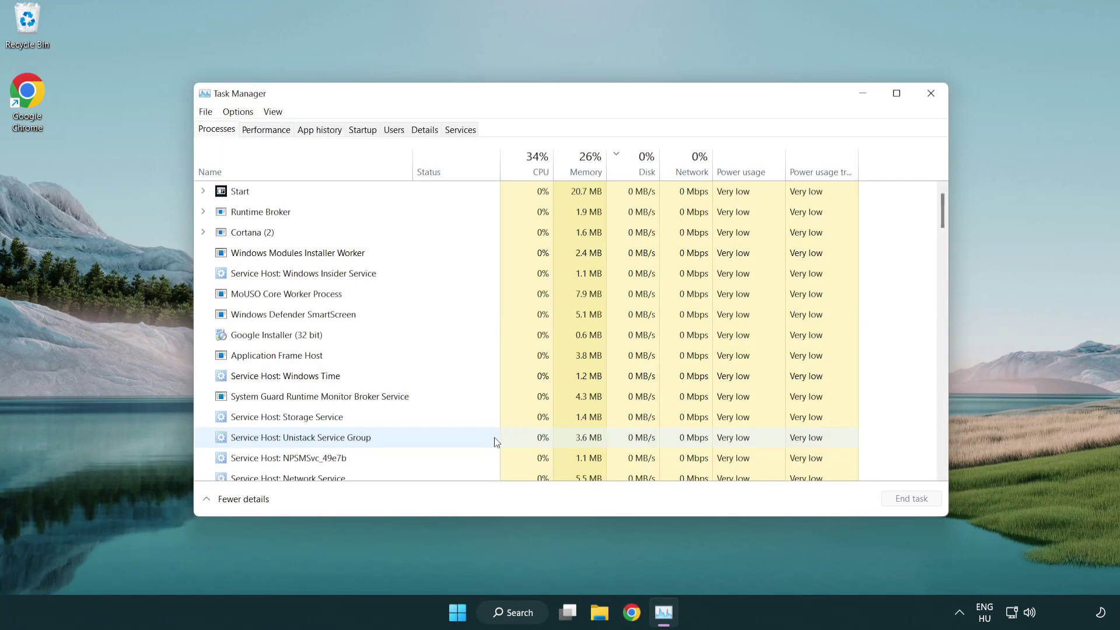
Disable Terminal, Phone Link, Cortana and Windows Security notifications at startup, then close Task Manager
left_click(367, 132)
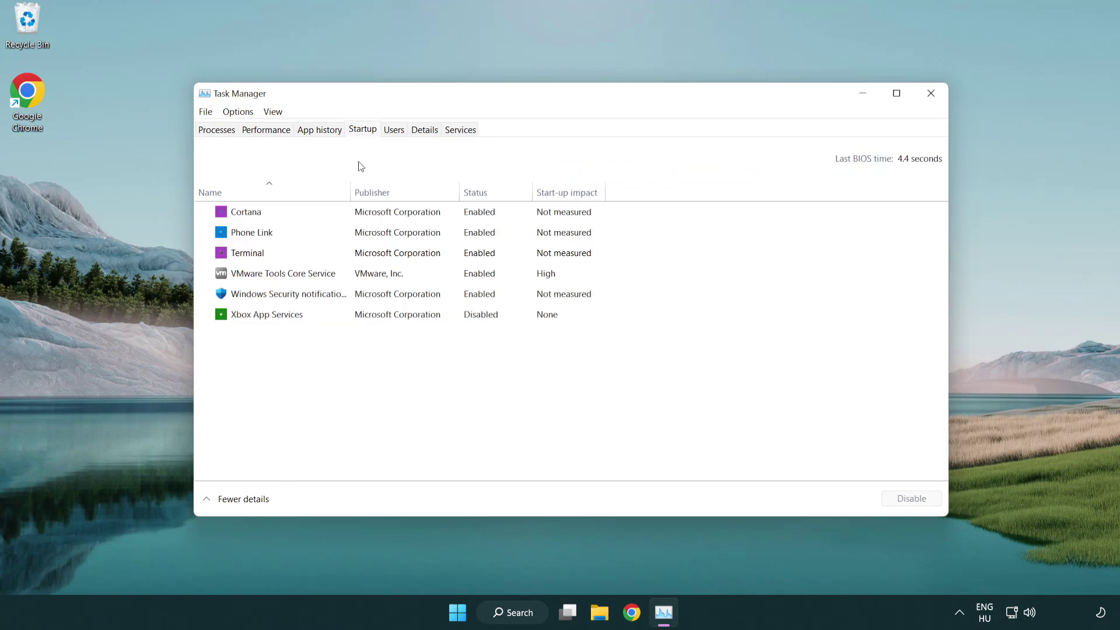
left_click(366, 256)
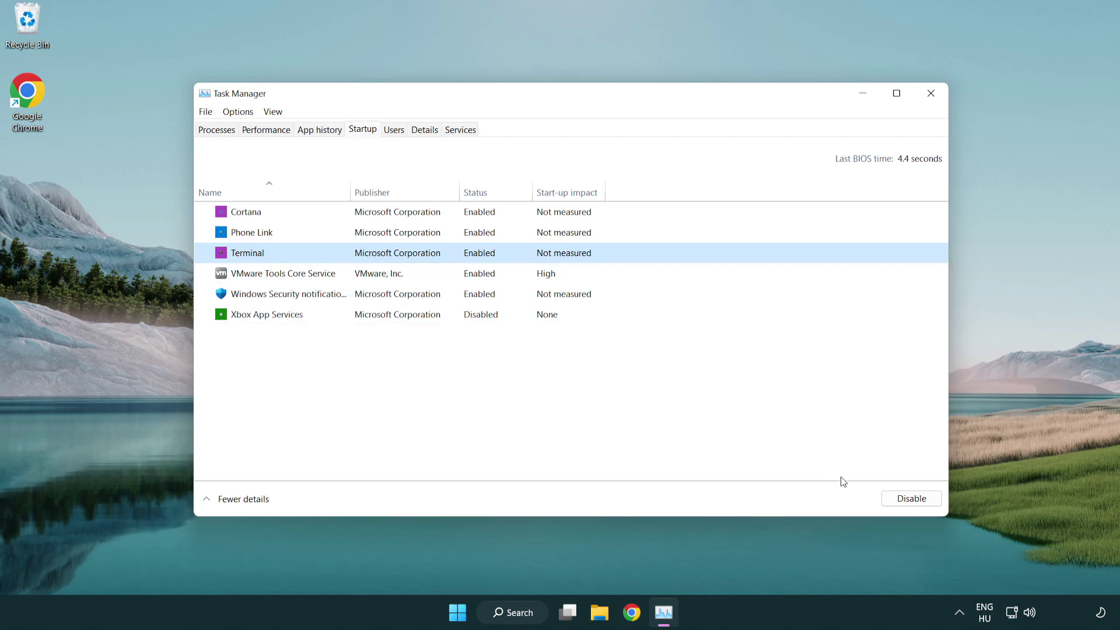
left_click(885, 497)
left_click(466, 236)
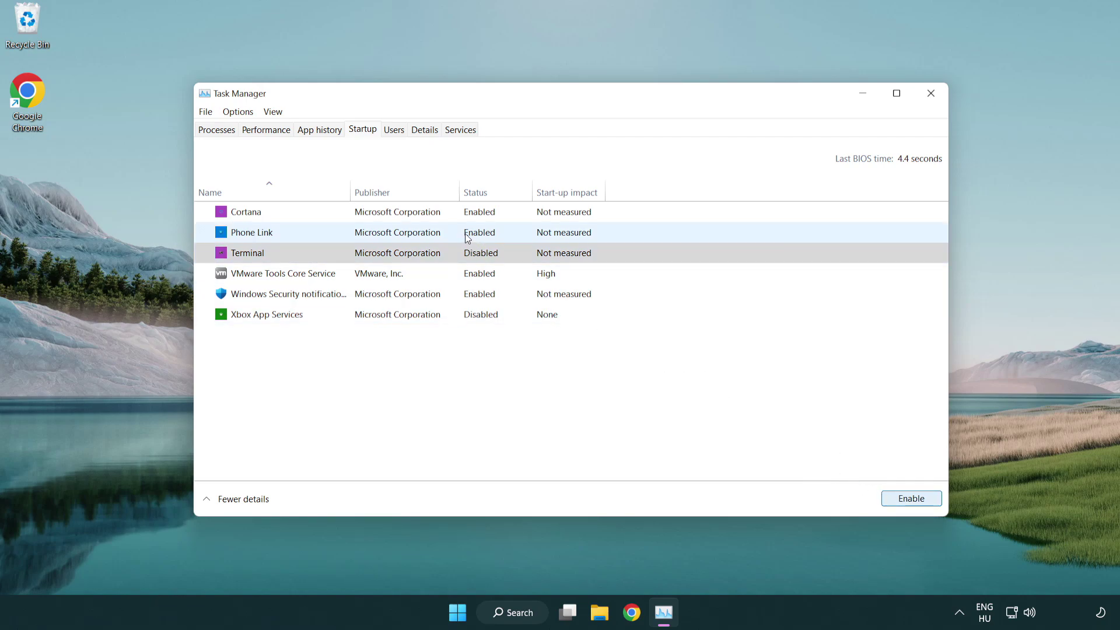
left_click(910, 500)
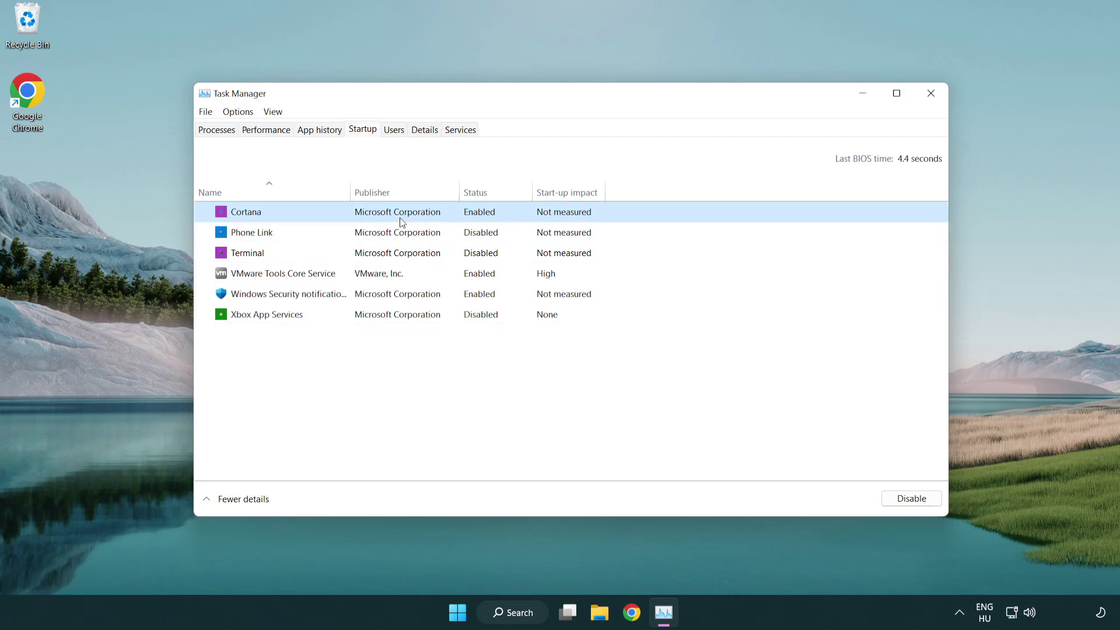
left_click(910, 499)
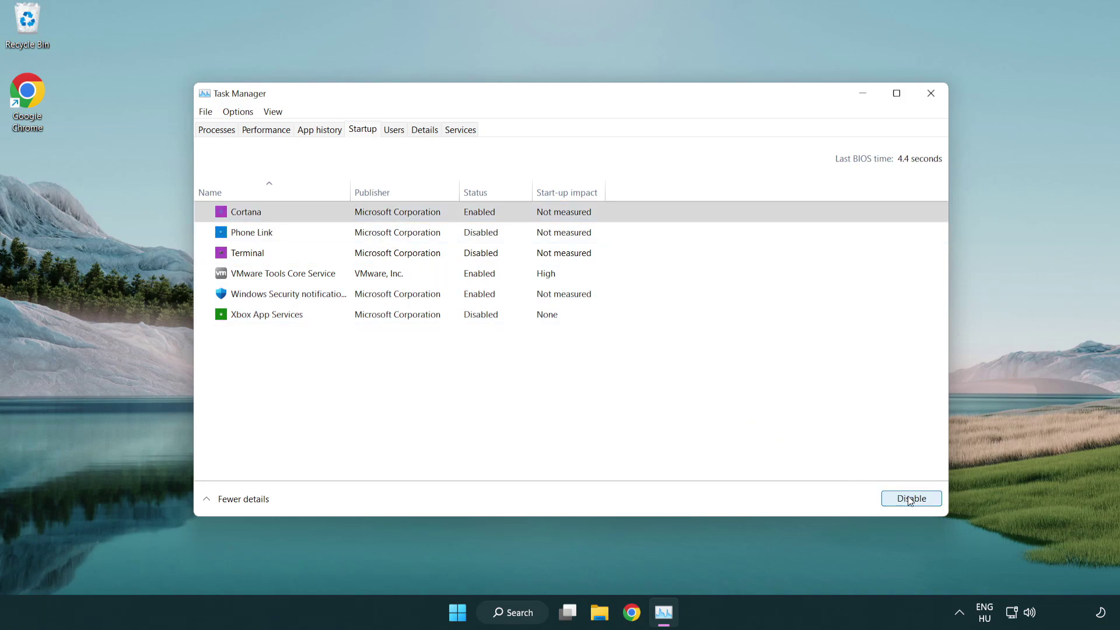
left_click(536, 301)
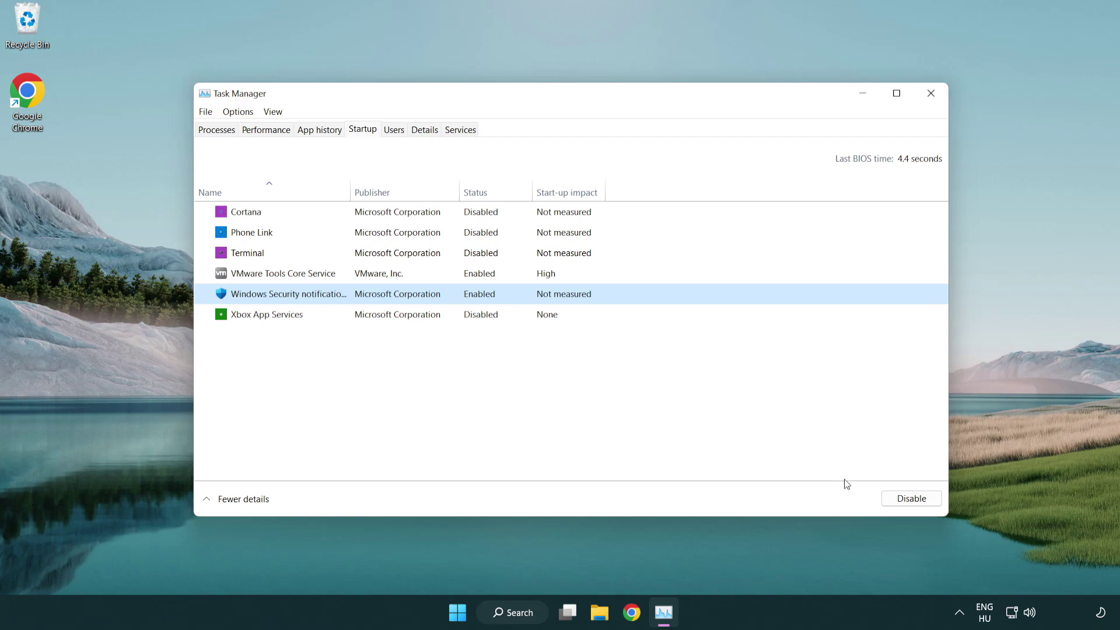
left_click(908, 499)
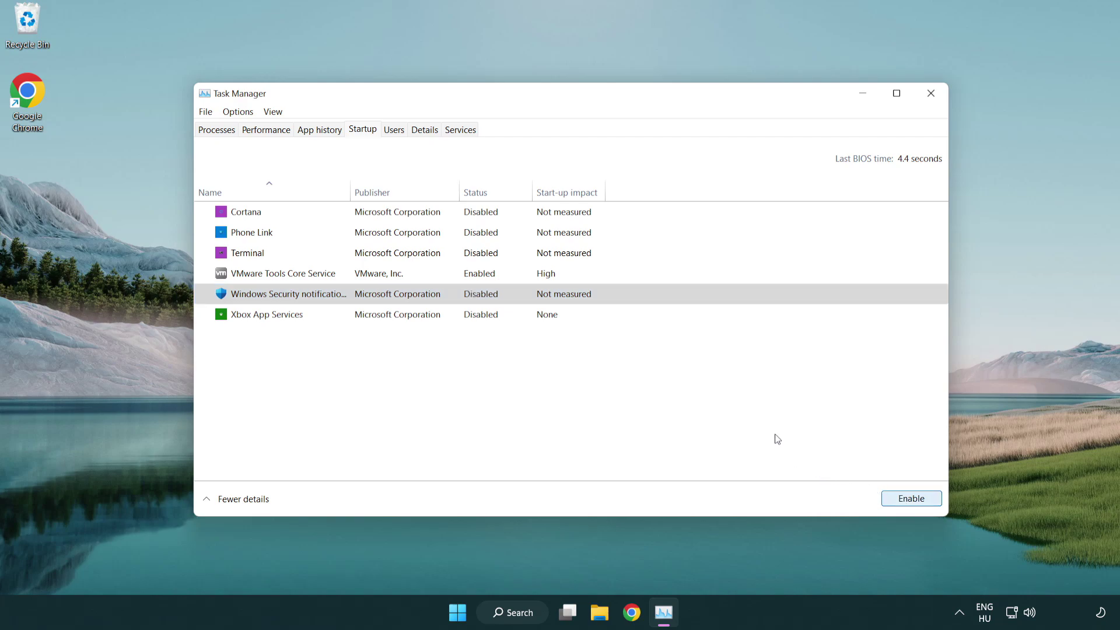
left_click(934, 100)
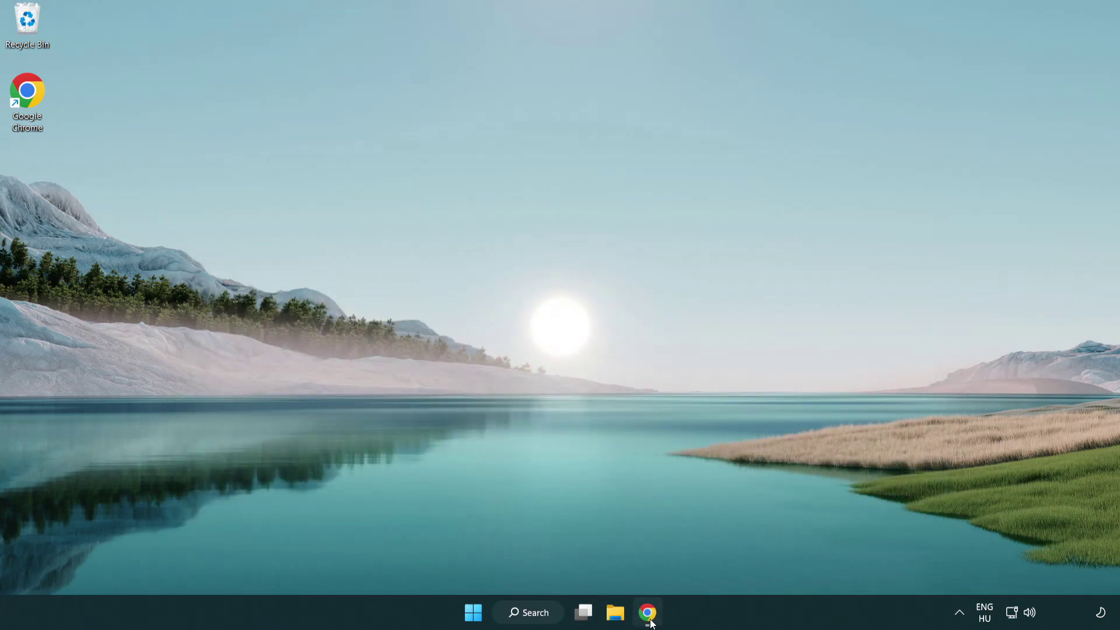
Return to the DirectX End-User Runtime page in Chrome and download dxwebsetup.exe
left_click(647, 612)
scroll(464, 493, "up", 2)
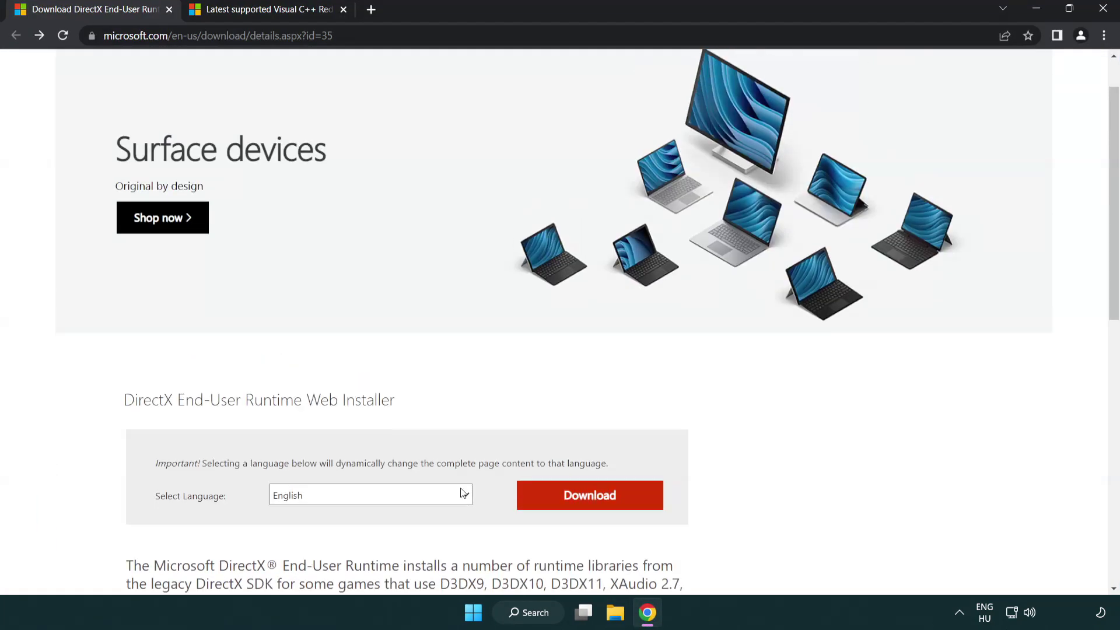
scroll(464, 493, "up", 1)
left_click(484, 36)
left_click(489, 38)
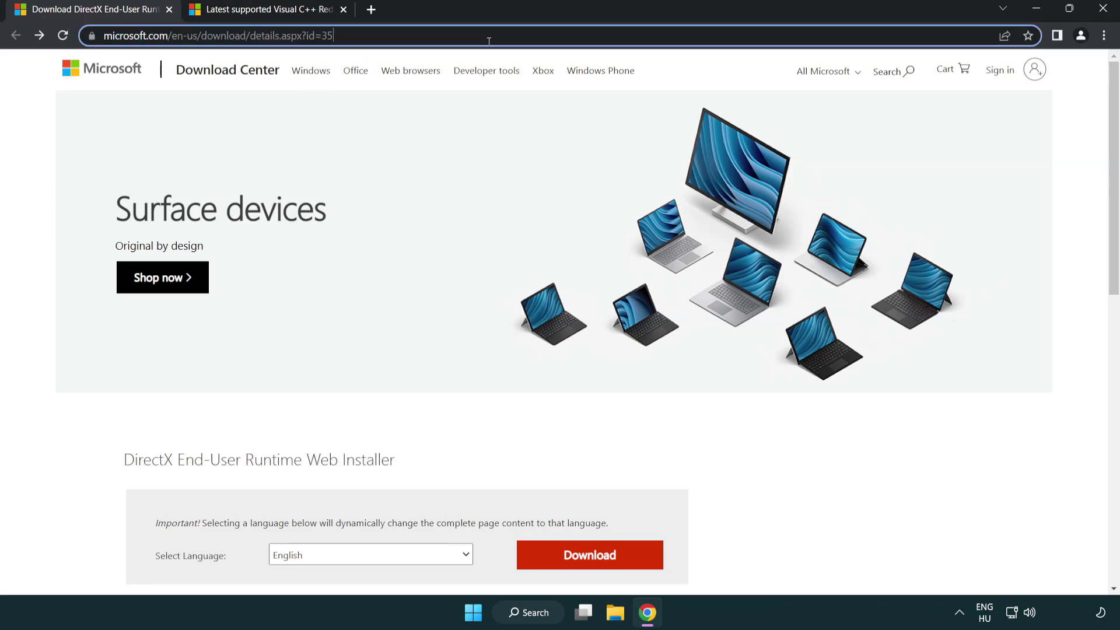
left_click(1074, 255)
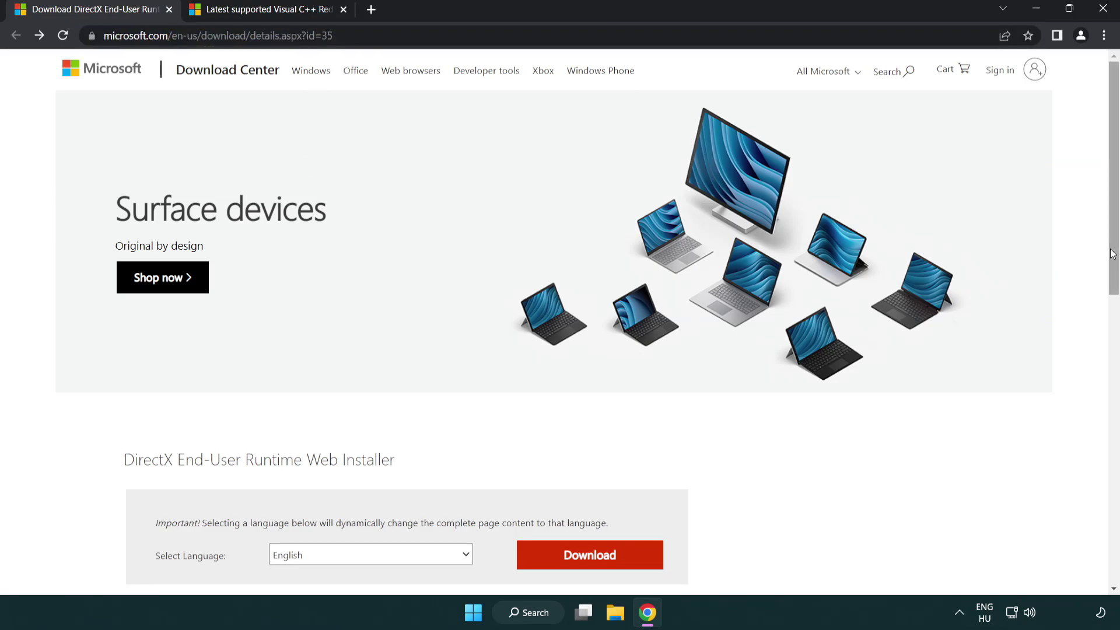
left_click_drag(1112, 254, 1109, 324)
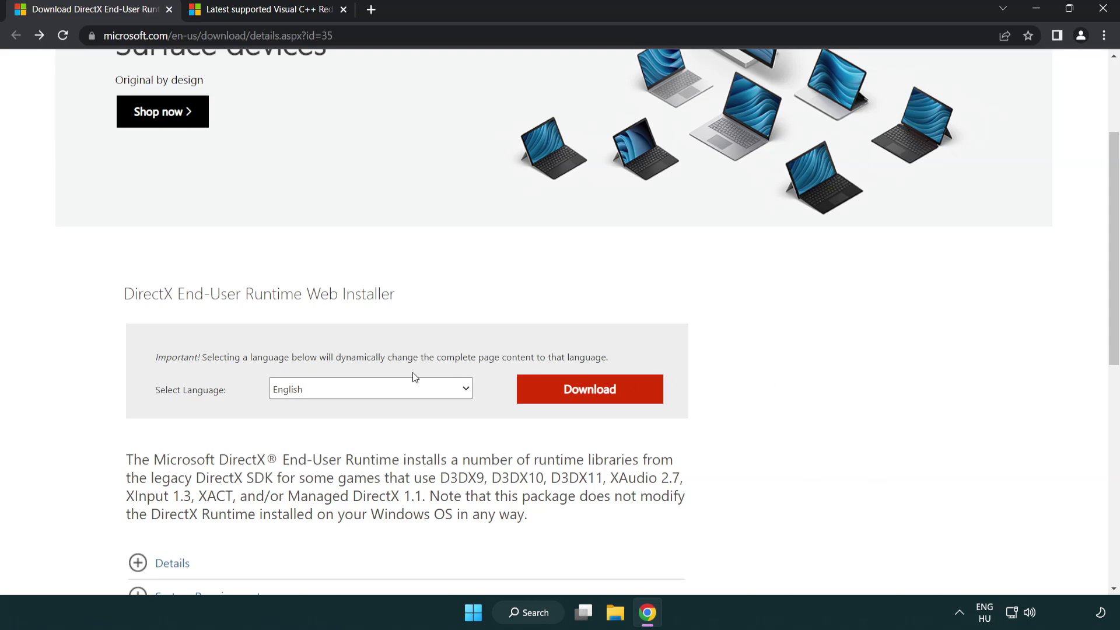
left_click(594, 401)
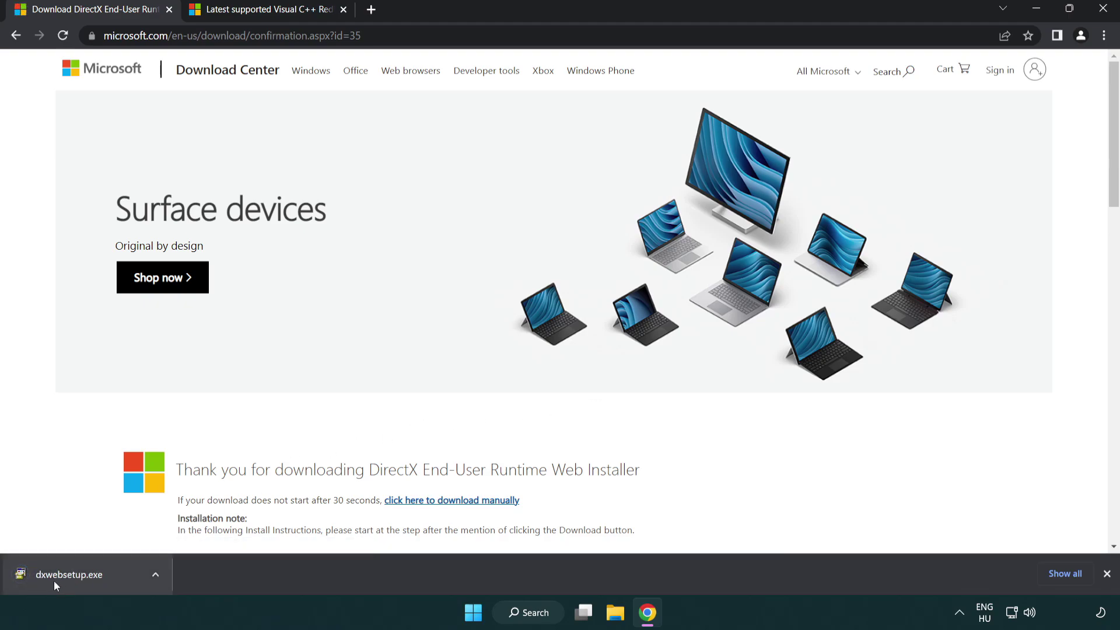
Run dxwebsetup.exe, accept the licence, skip the Bing Bar, and finish when Installation Complete appears
left_click(73, 577)
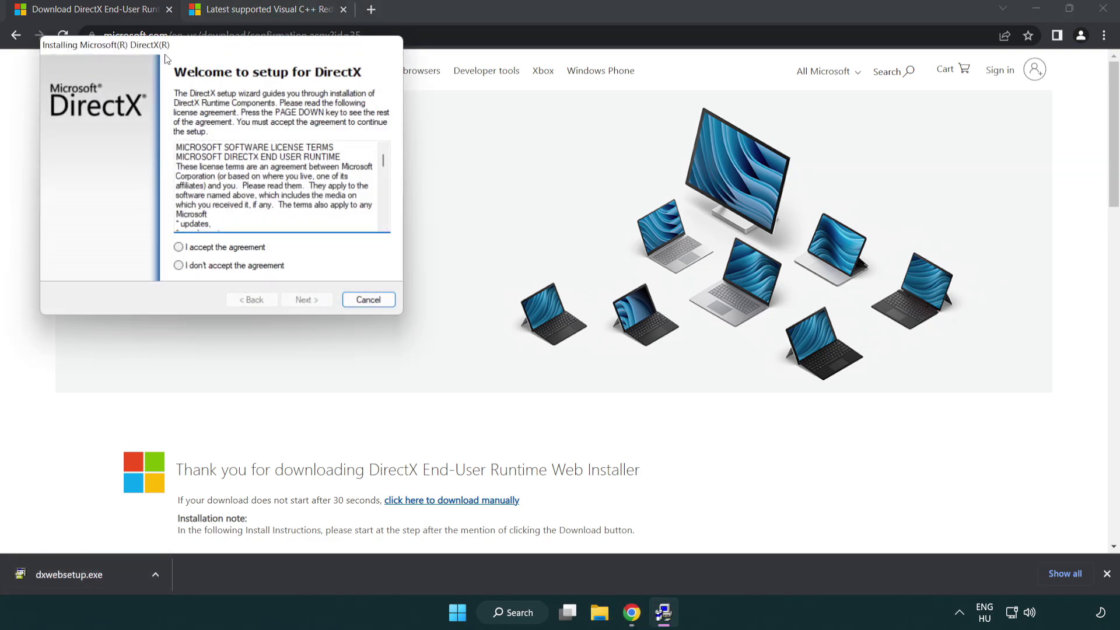
left_click_drag(171, 53, 493, 176)
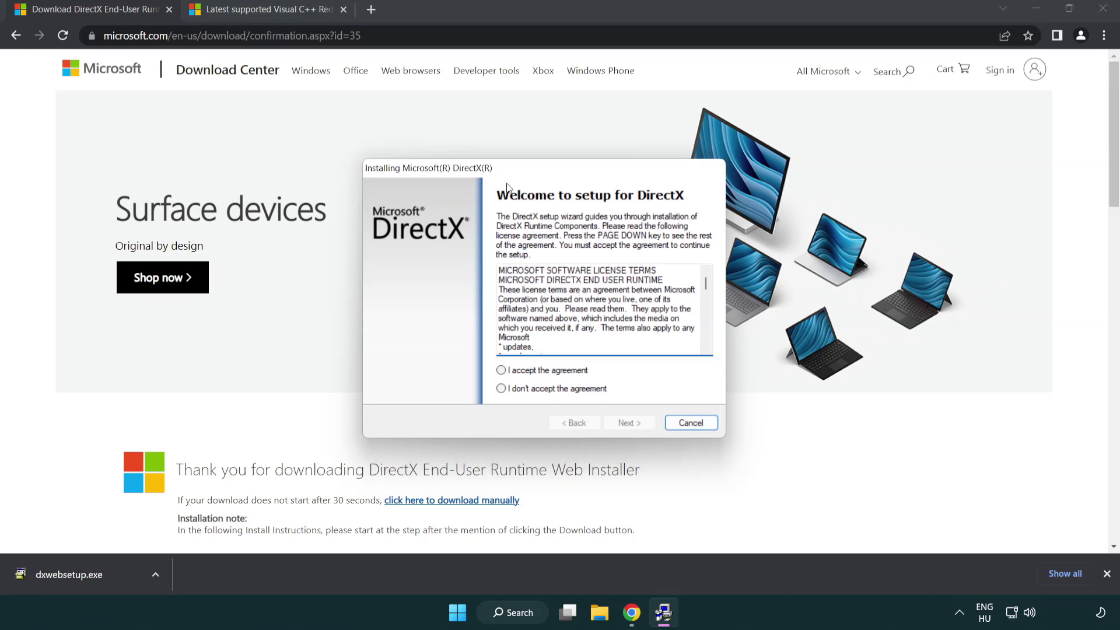
left_click_drag(707, 290, 705, 337)
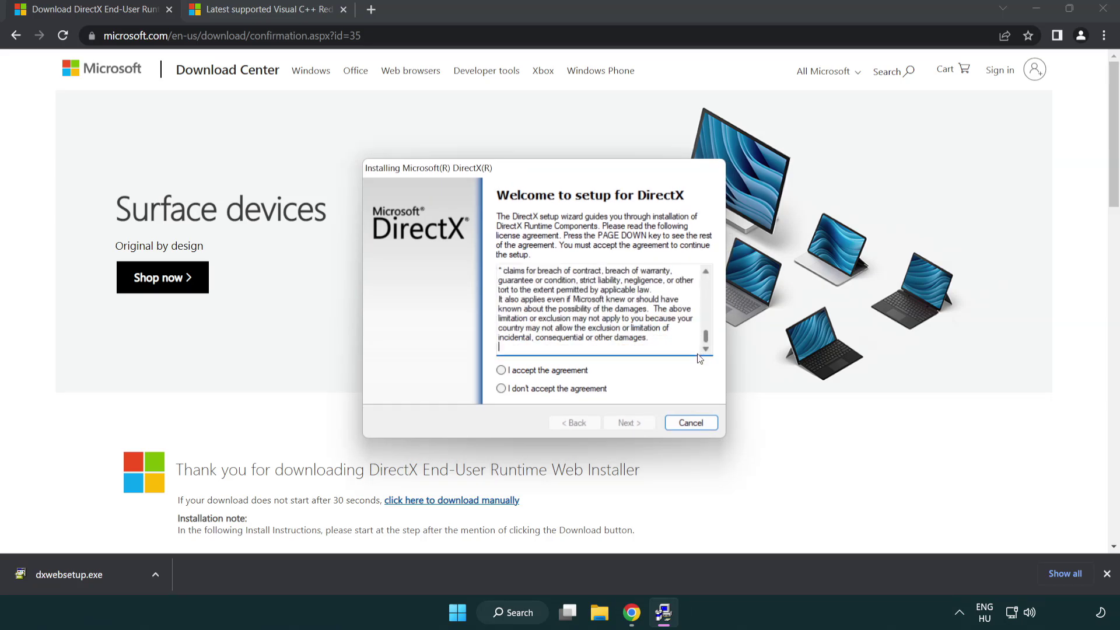
left_click(501, 370)
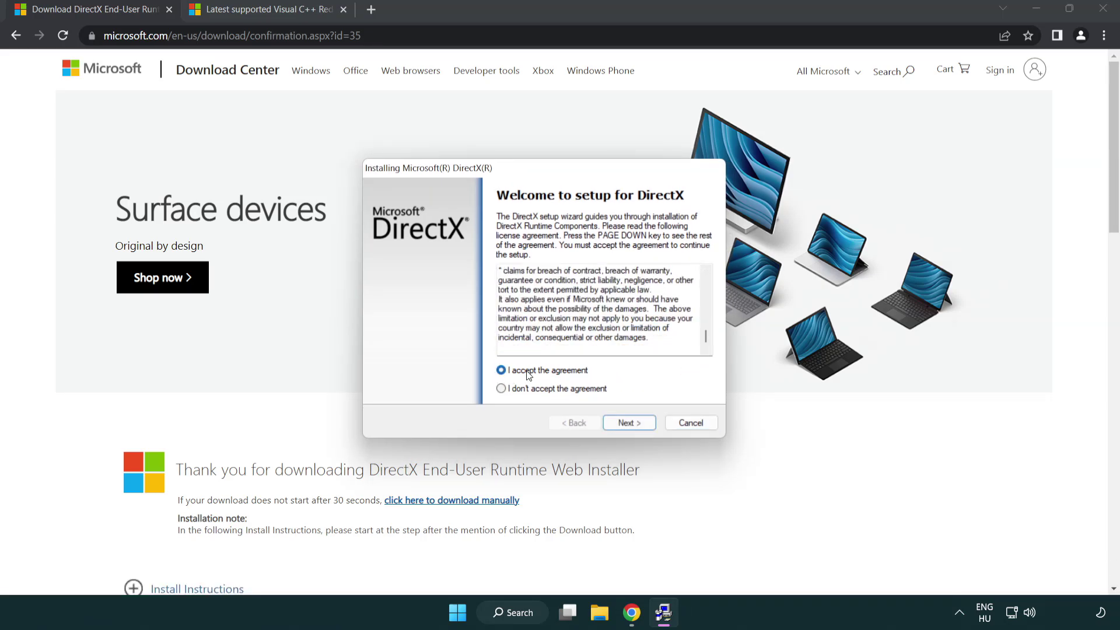
left_click(631, 425)
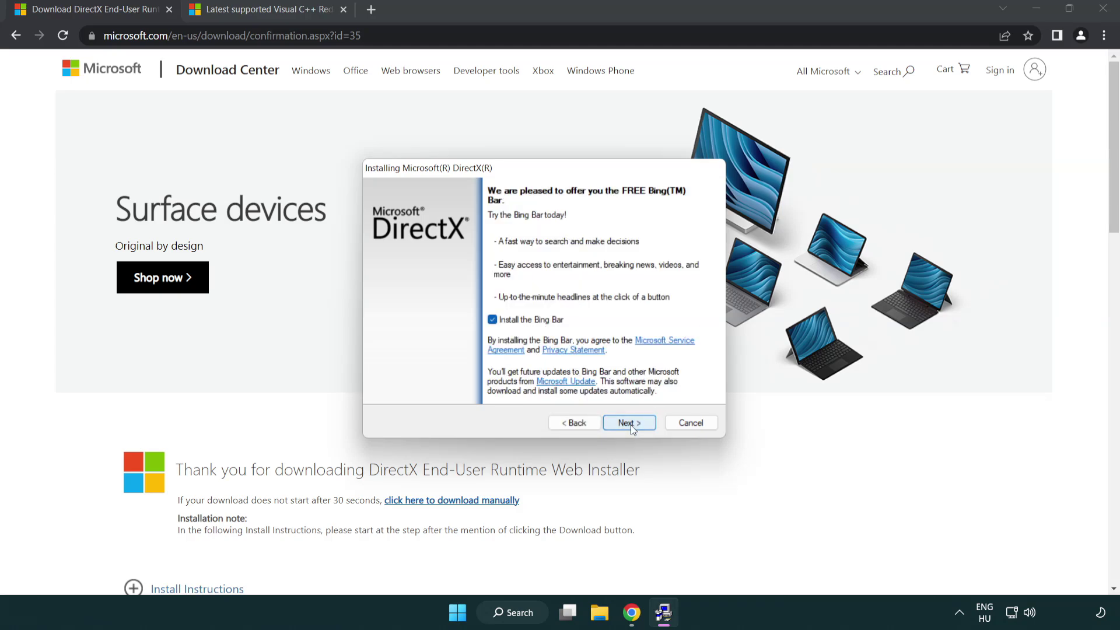
left_click(493, 320)
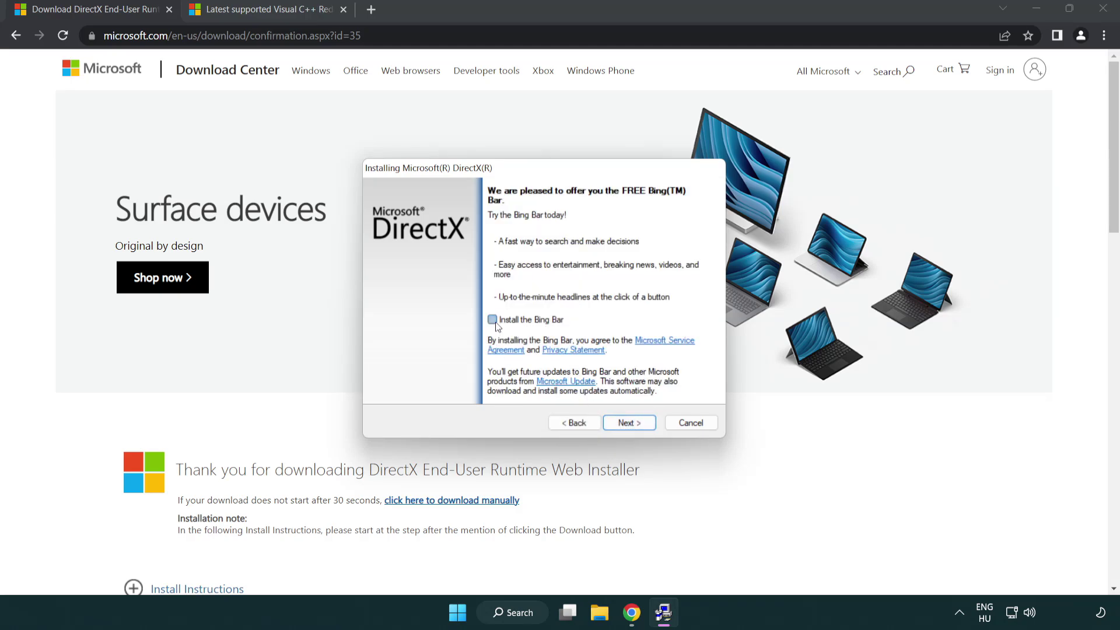
left_click(634, 425)
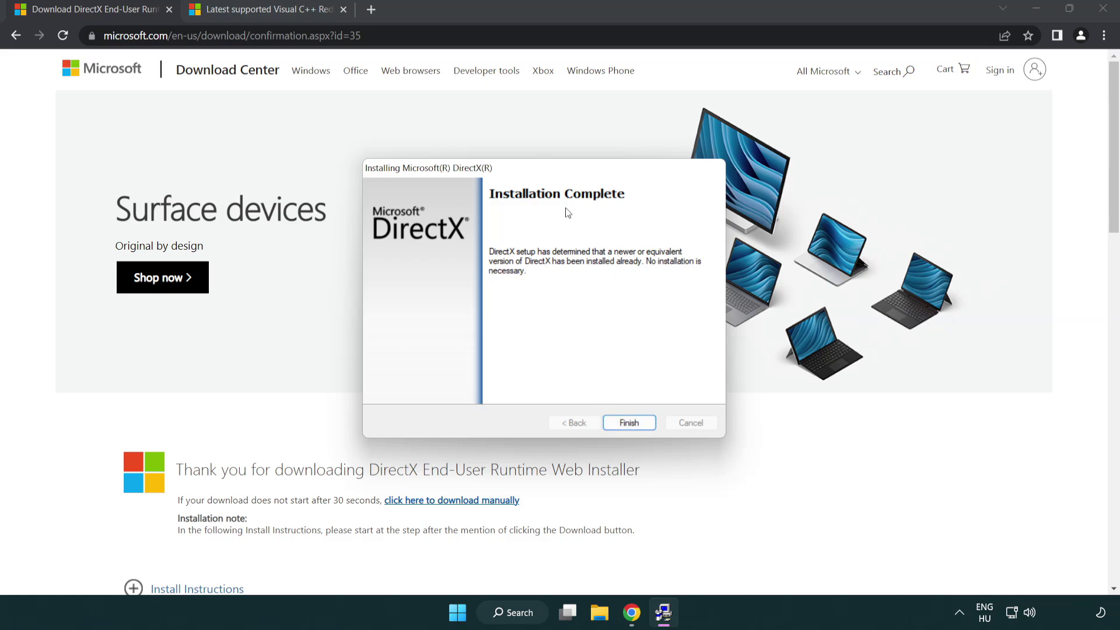
left_click(629, 419)
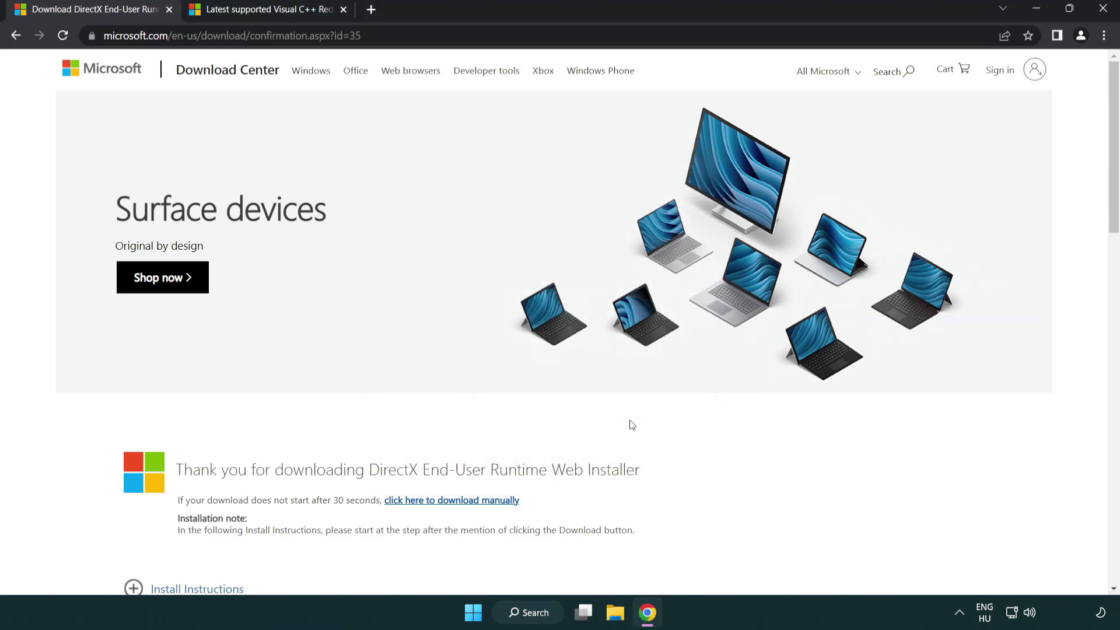
Close the DirectX tab, download the ARM64, x86 and x64 VC_redist installers, and launch VC_redist.arm64.exe
left_click(169, 10)
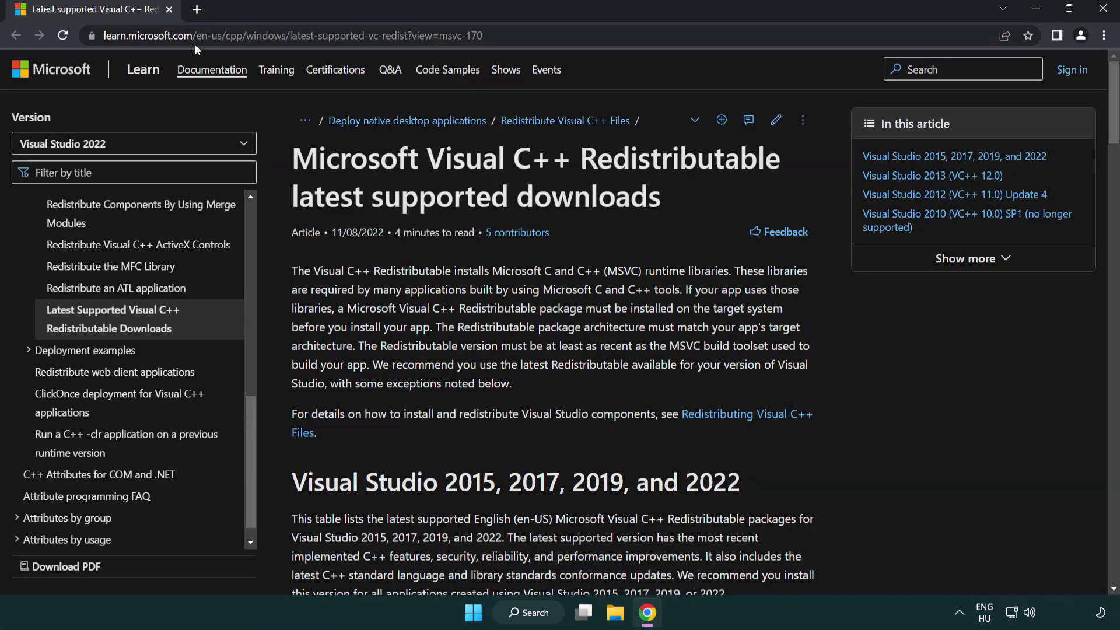
left_click(497, 39)
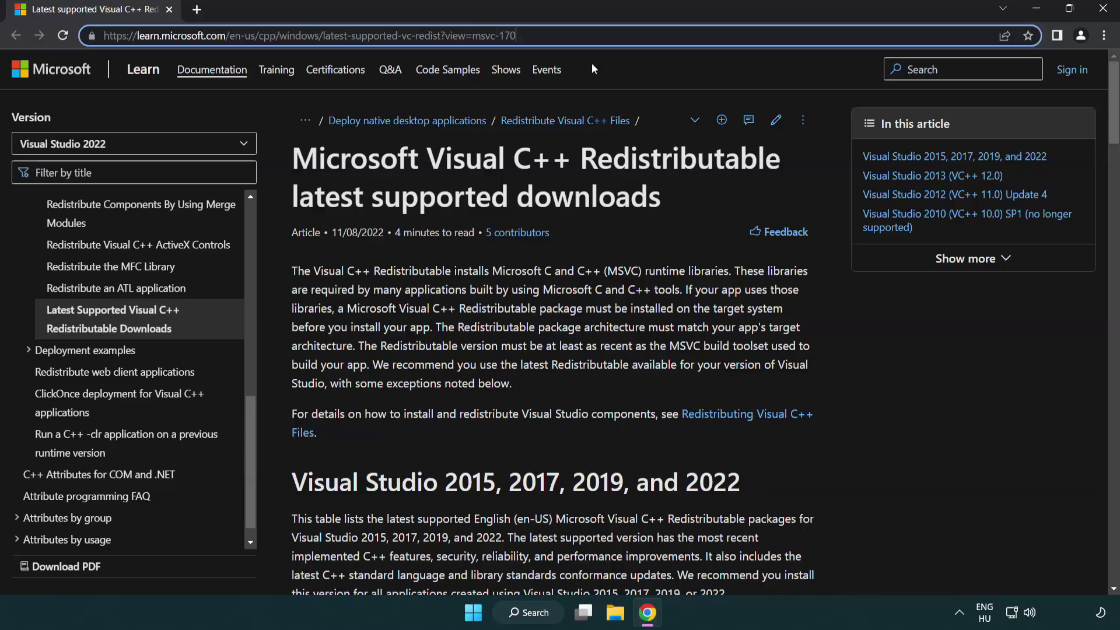
left_click(576, 192)
scroll(576, 192, "down", 6)
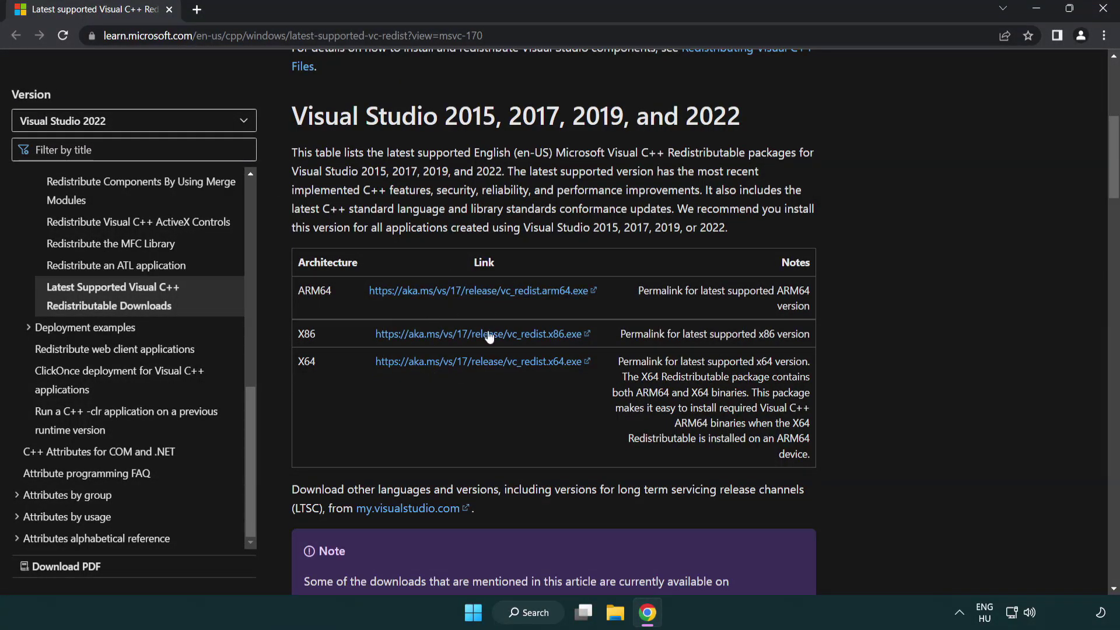
left_click(457, 296)
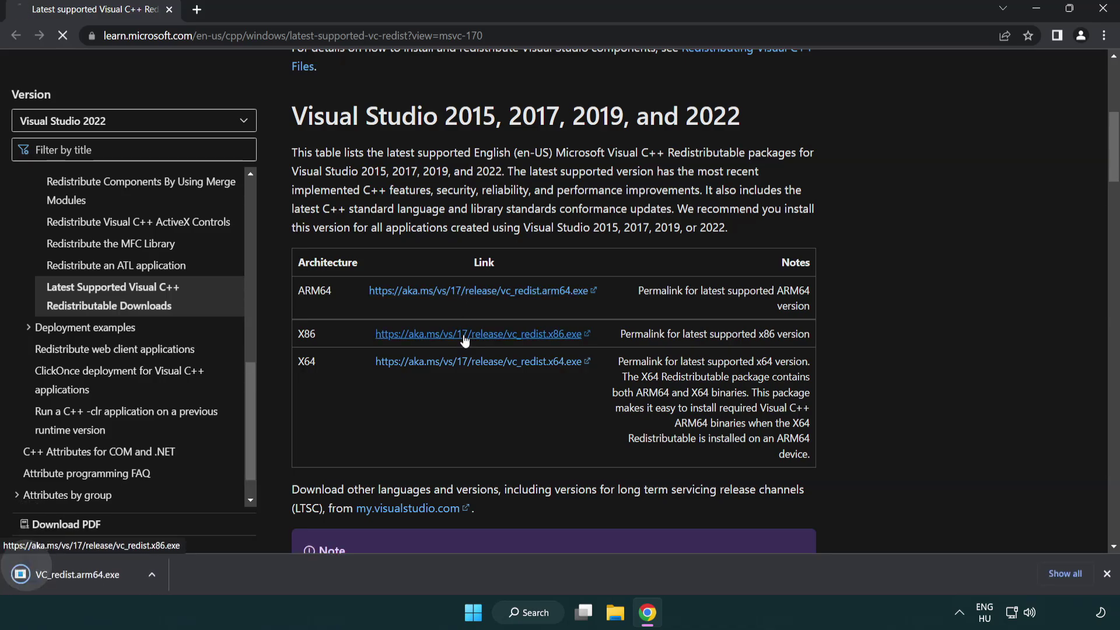
left_click(468, 361)
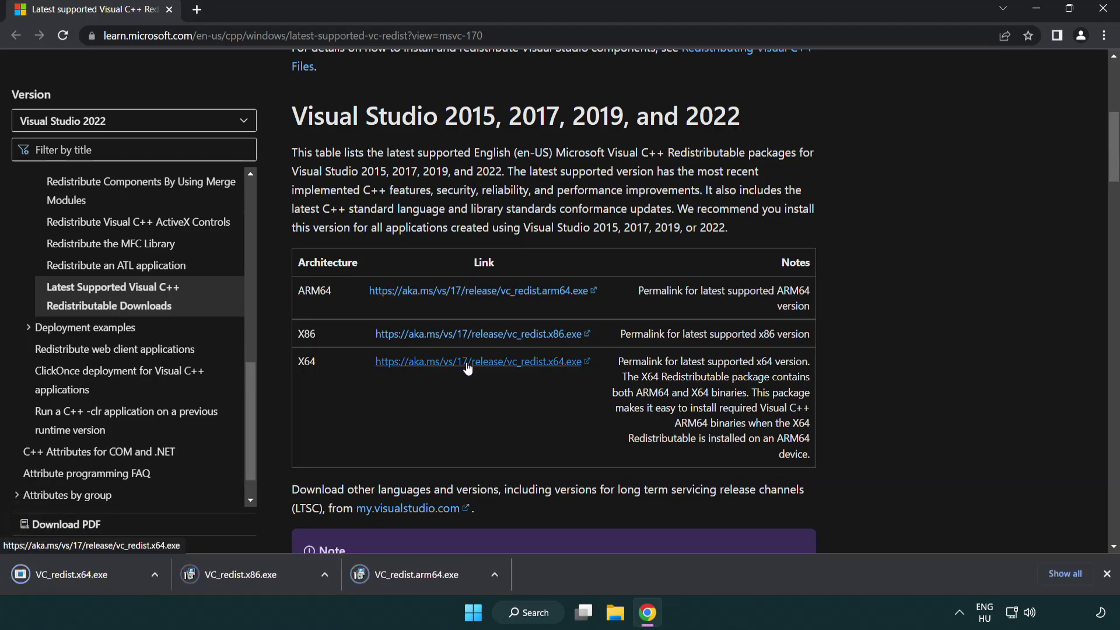
left_click(428, 583)
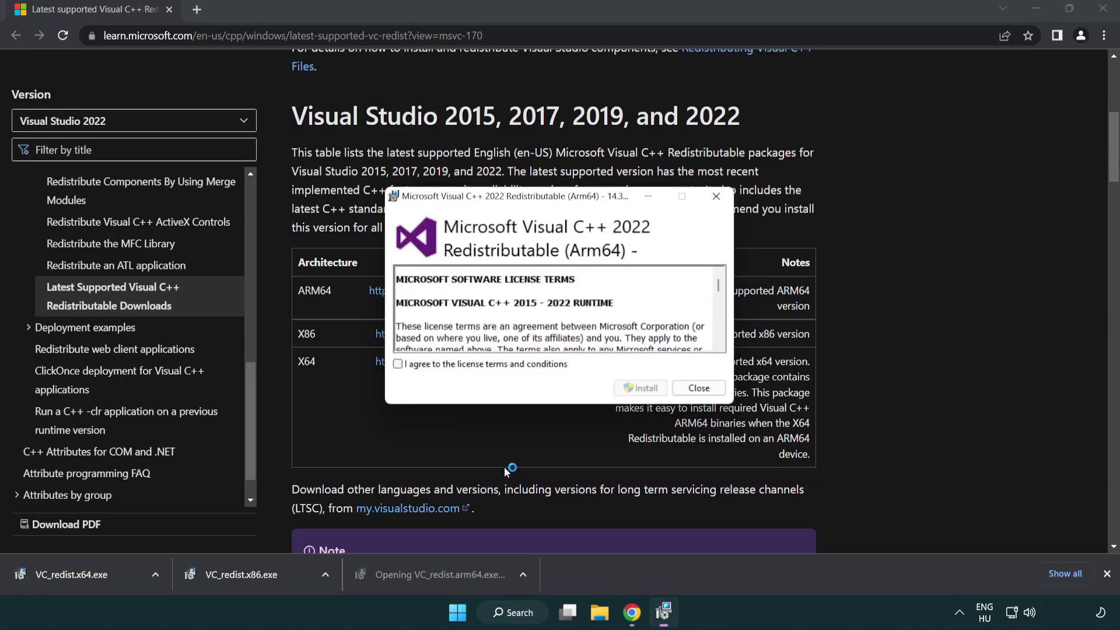
Accept the licence and attempt the ARM64 redistributable install, dismissing the unsupported-platform failure
left_click_drag(716, 284, 723, 342)
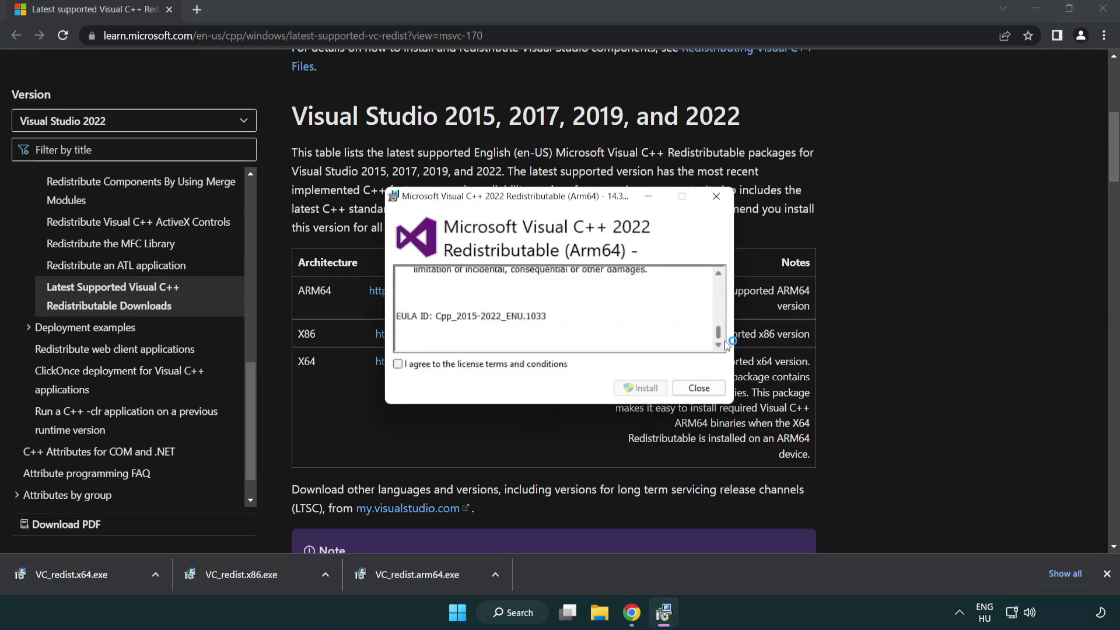
left_click(401, 364)
left_click(624, 387)
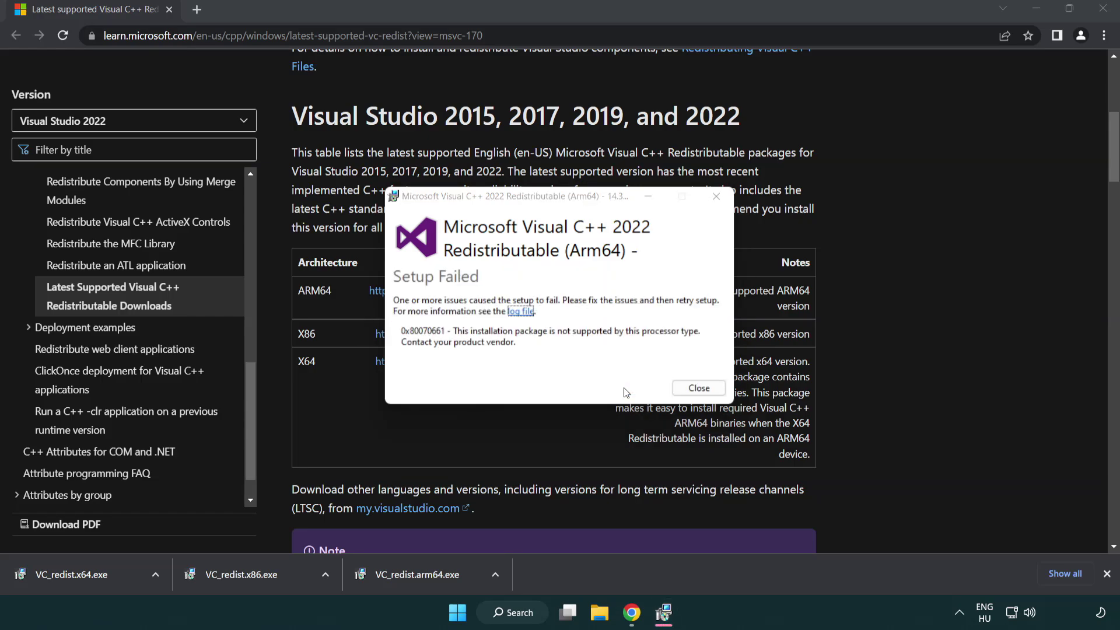
left_click(699, 389)
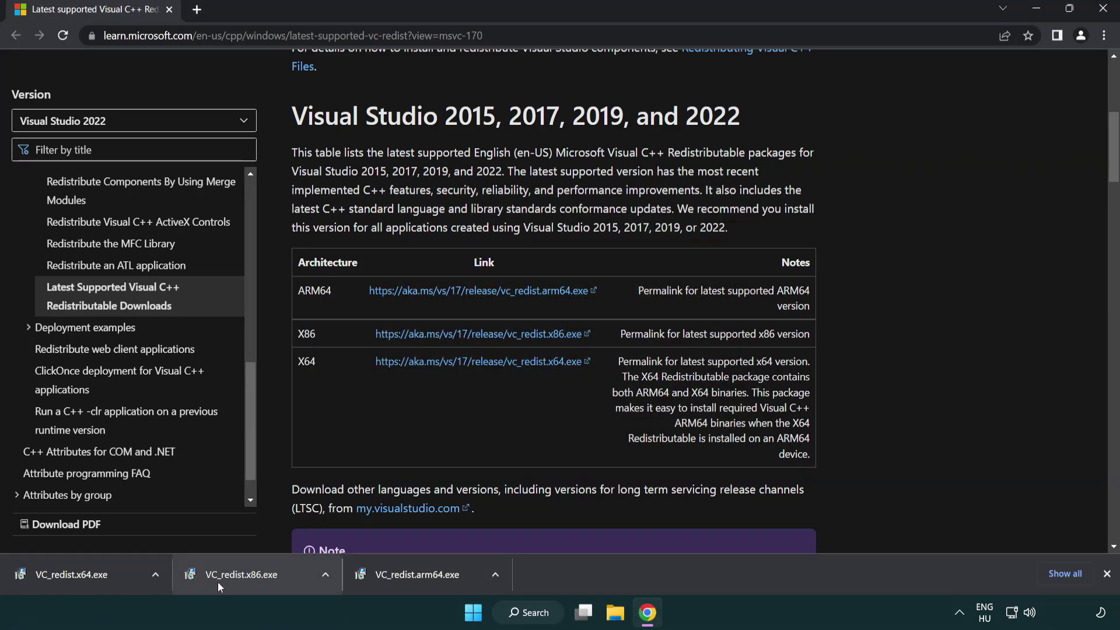
Install the x86 and x64 Visual C++ 2015-2022 redistributables, closing each setup after success
left_click(250, 581)
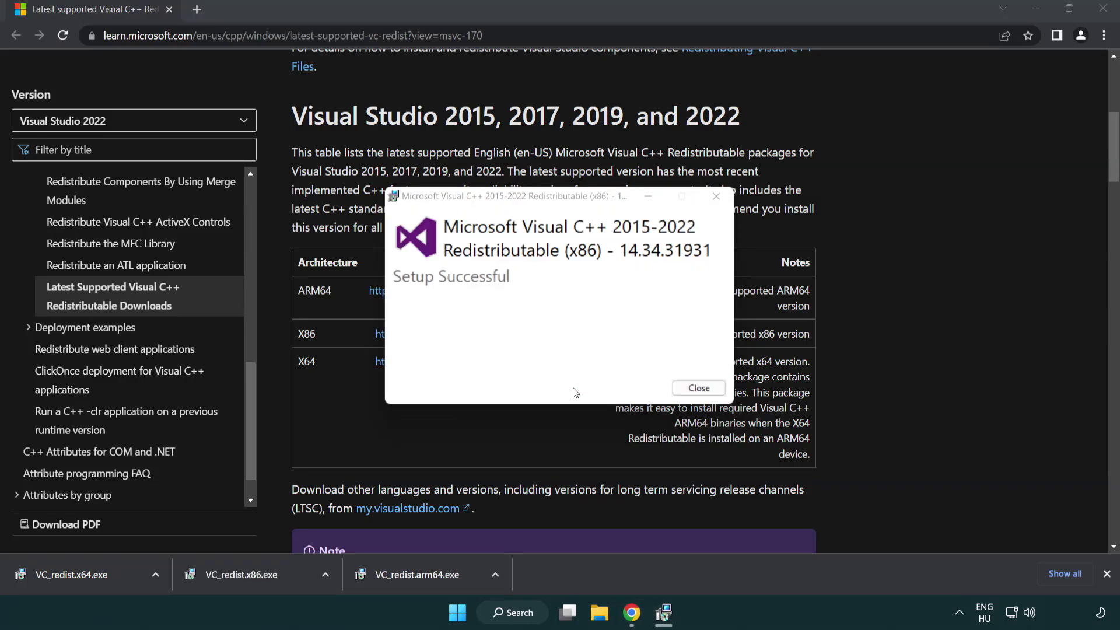
left_click(699, 387)
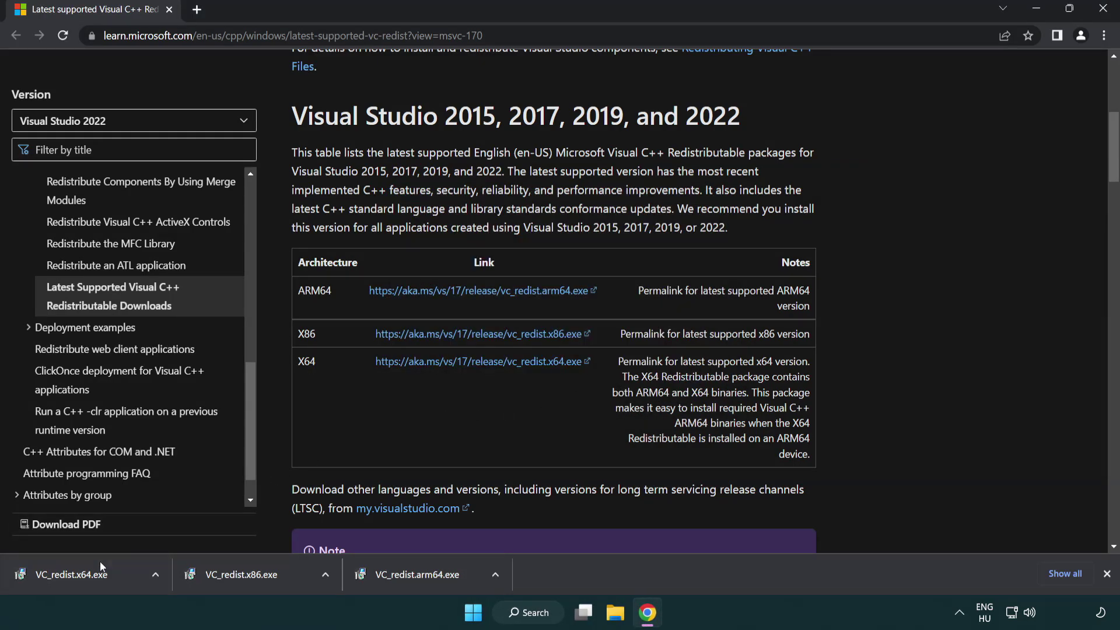
left_click(84, 572)
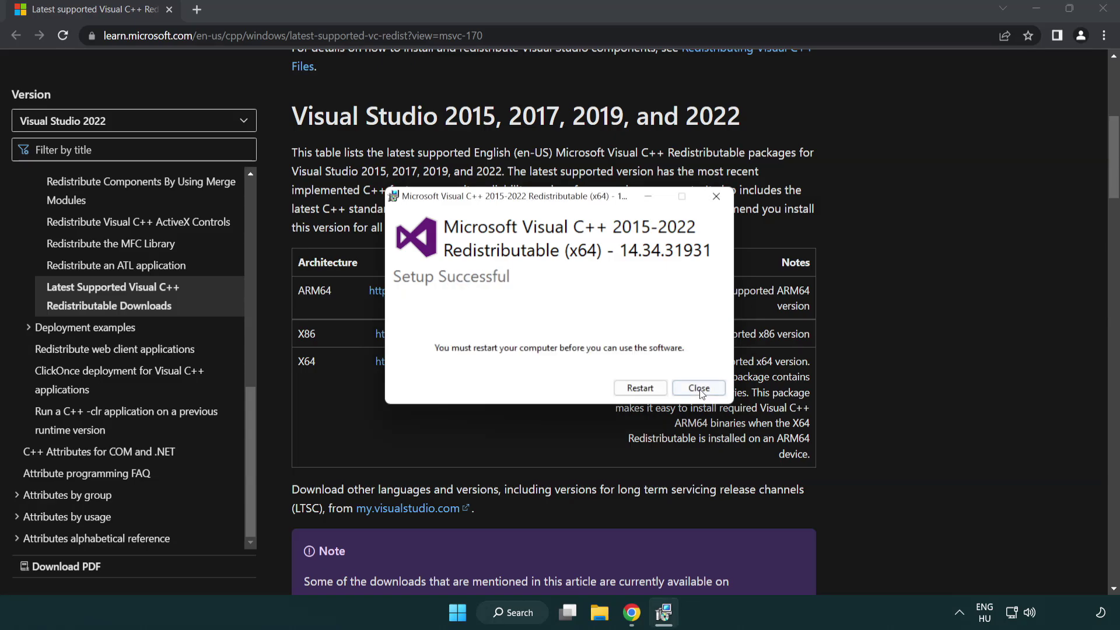
left_click(699, 388)
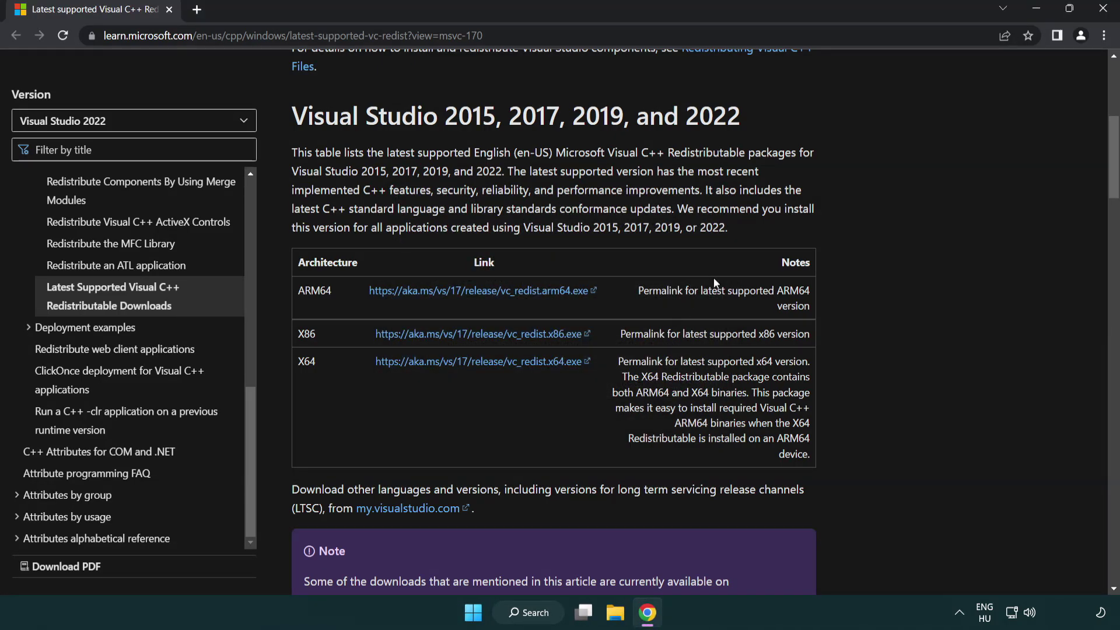
Close Chrome and launch Command Prompt as administrator from a 'cmd' search, centring its window
left_click(1103, 10)
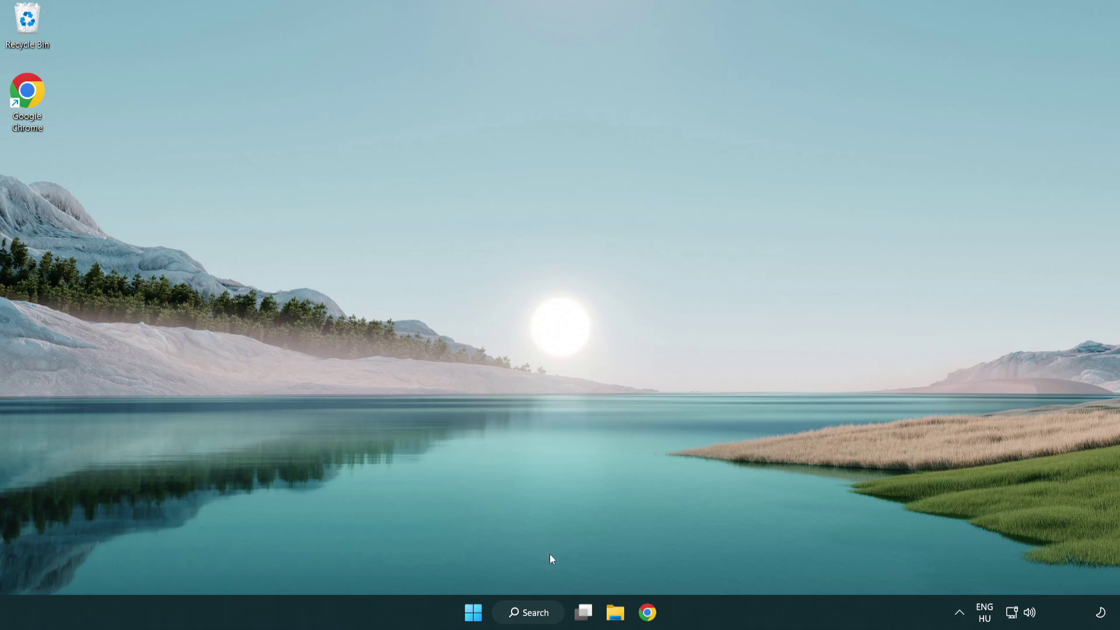
left_click(520, 612)
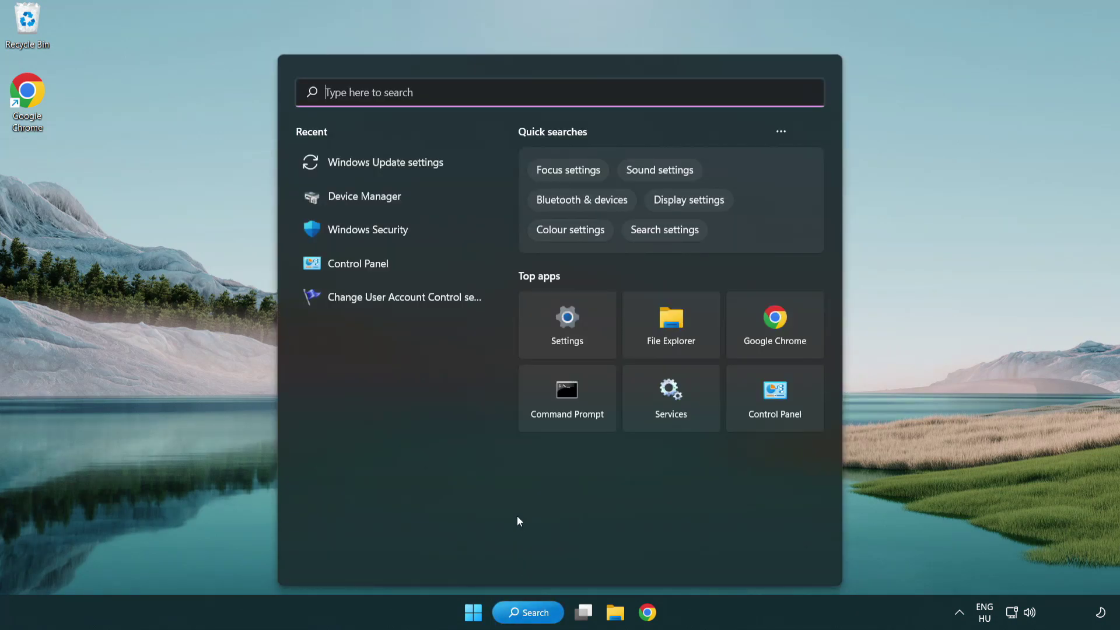
type("cmd")
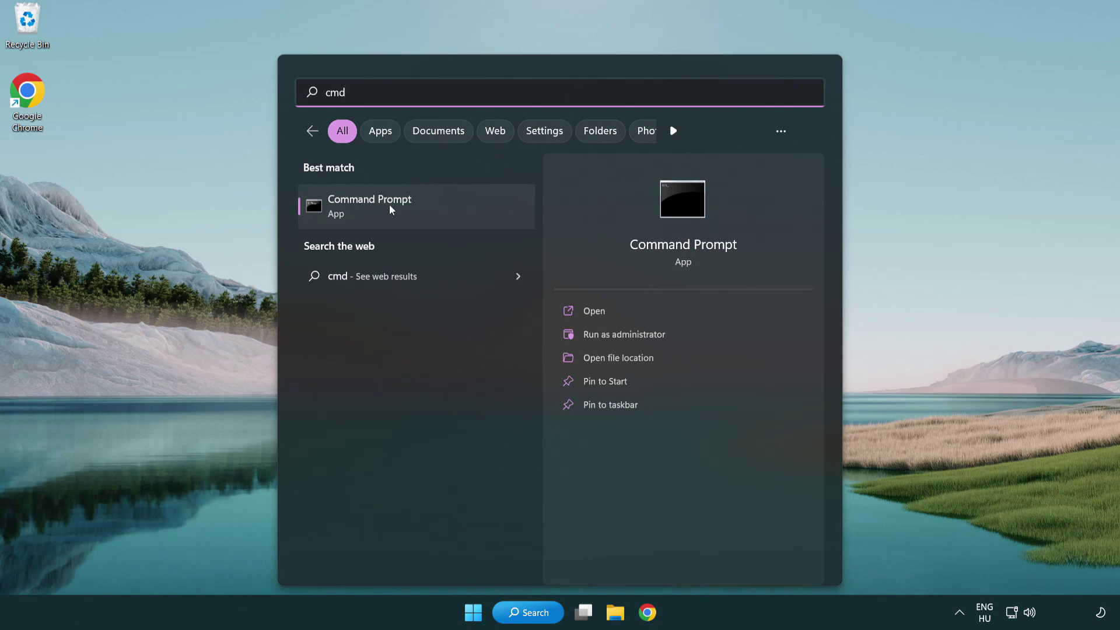
right_click(428, 208)
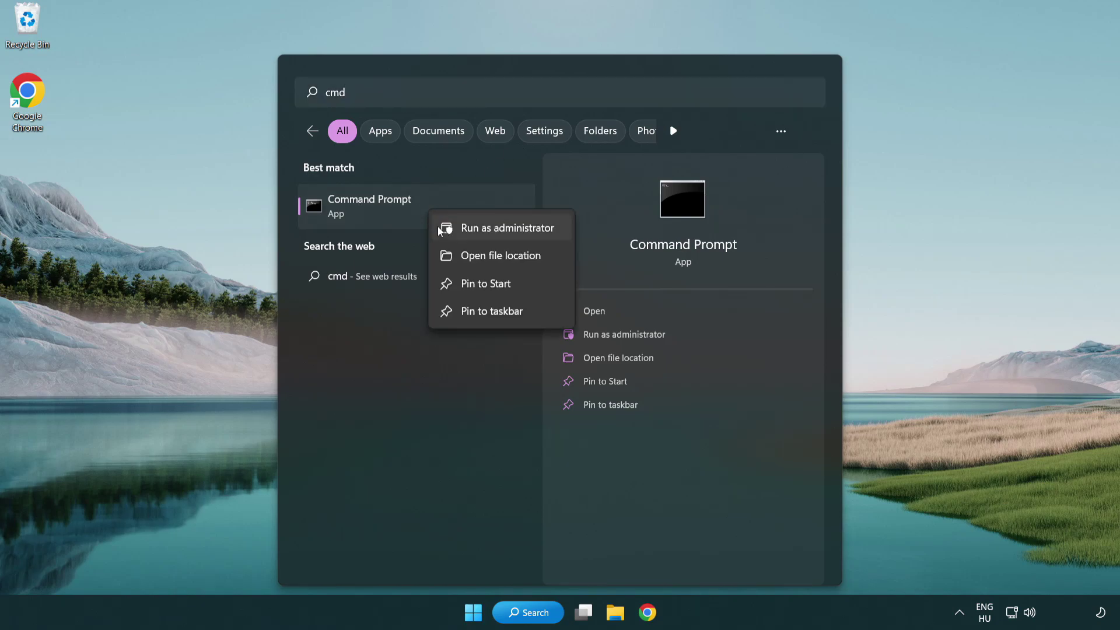
left_click(506, 233)
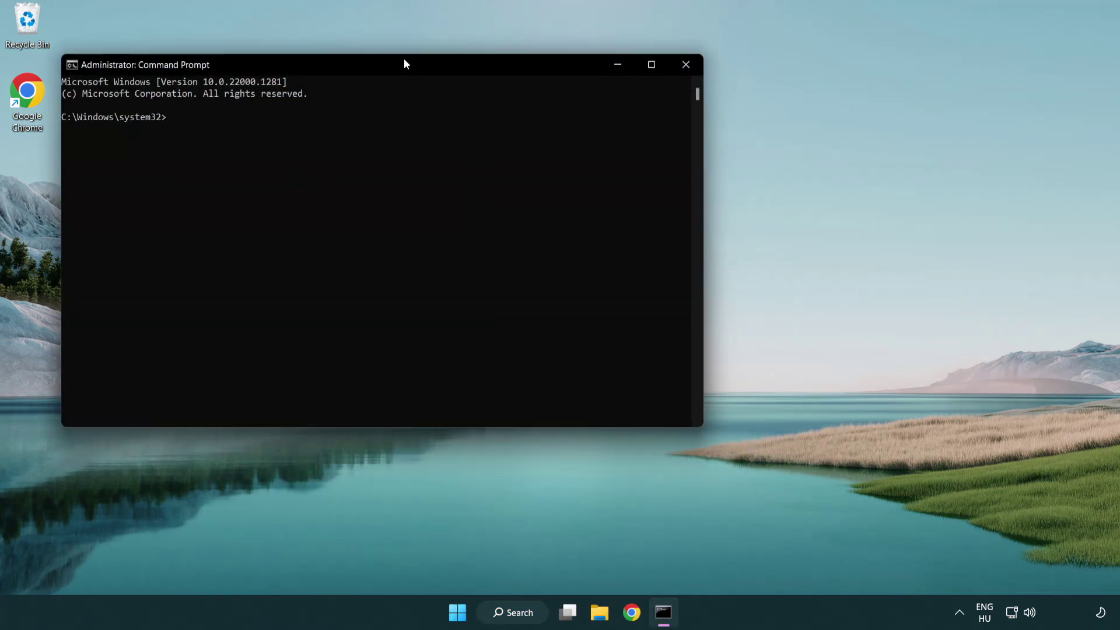
left_click_drag(405, 64, 563, 115)
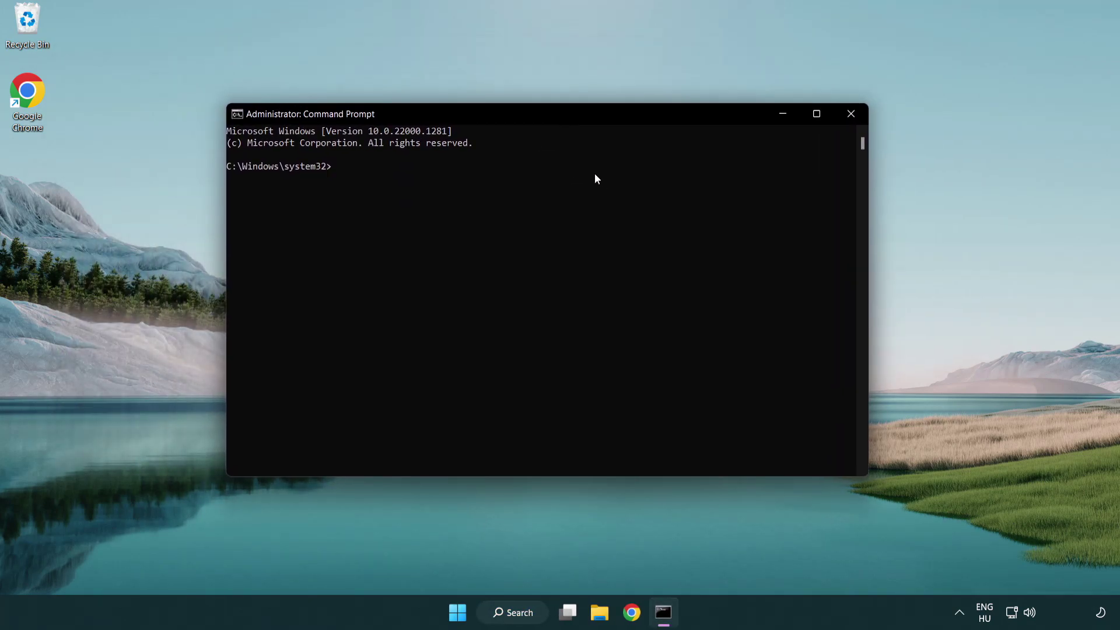
Run sfc /scannow in the administrator Command Prompt
type("sfc")
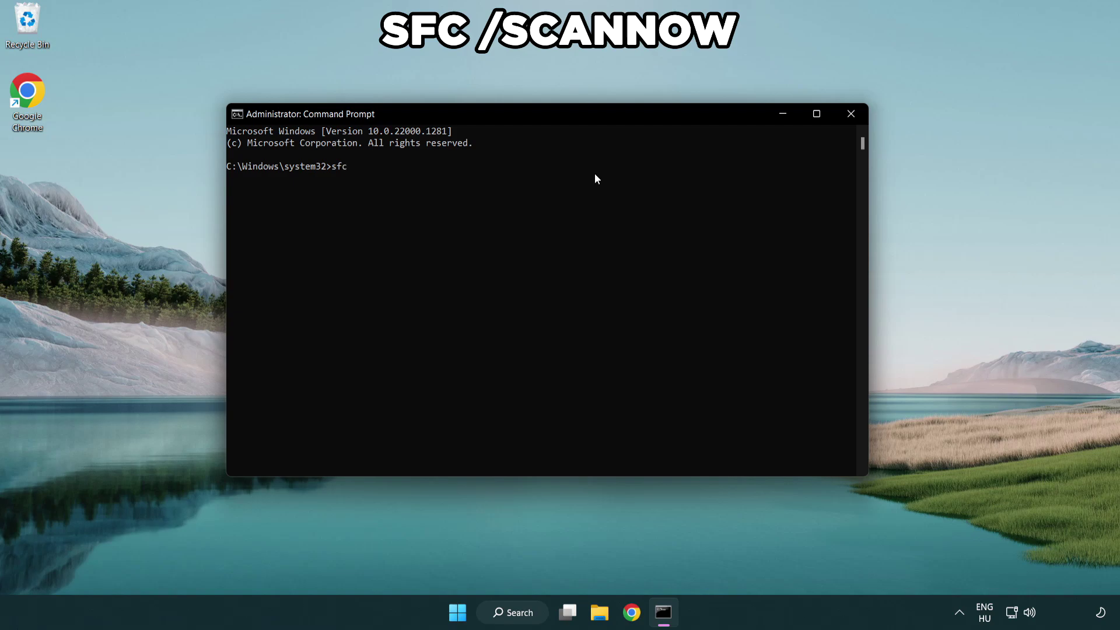
type(" /scannow")
key("Return")
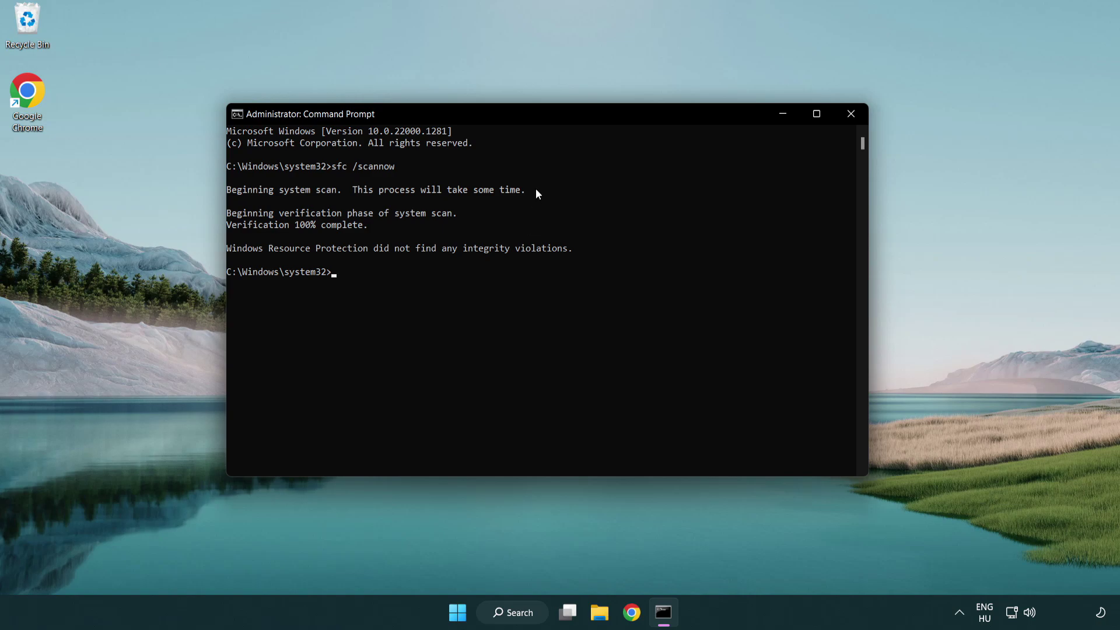
Close Command Prompt and show the Start menu's power options: Sleep, Shut down, Restart
left_click(850, 114)
left_click(472, 612)
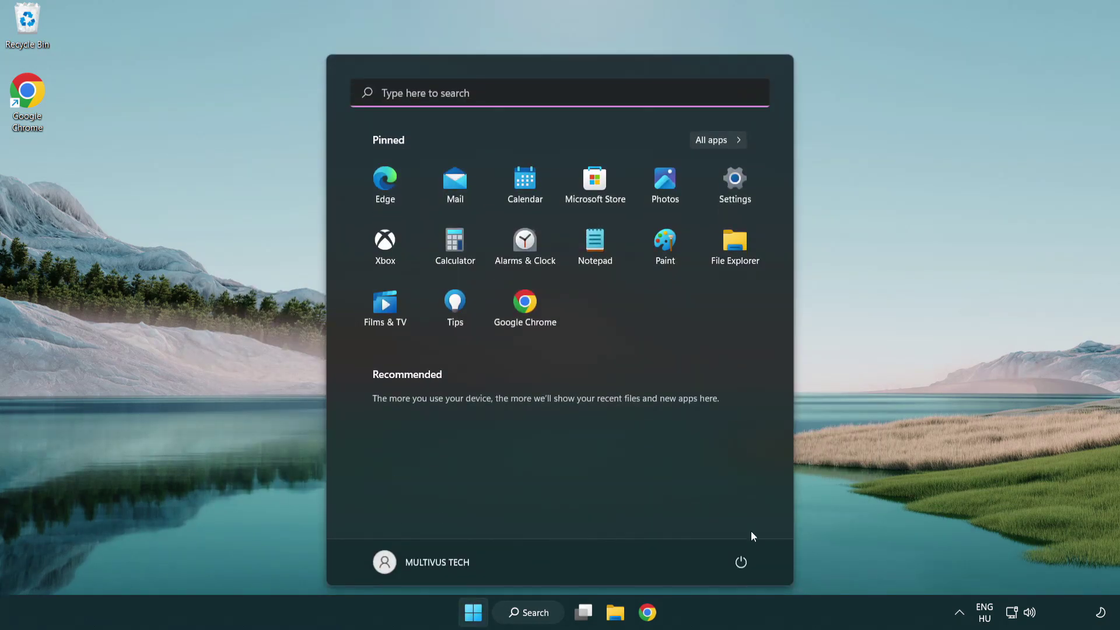
left_click(742, 560)
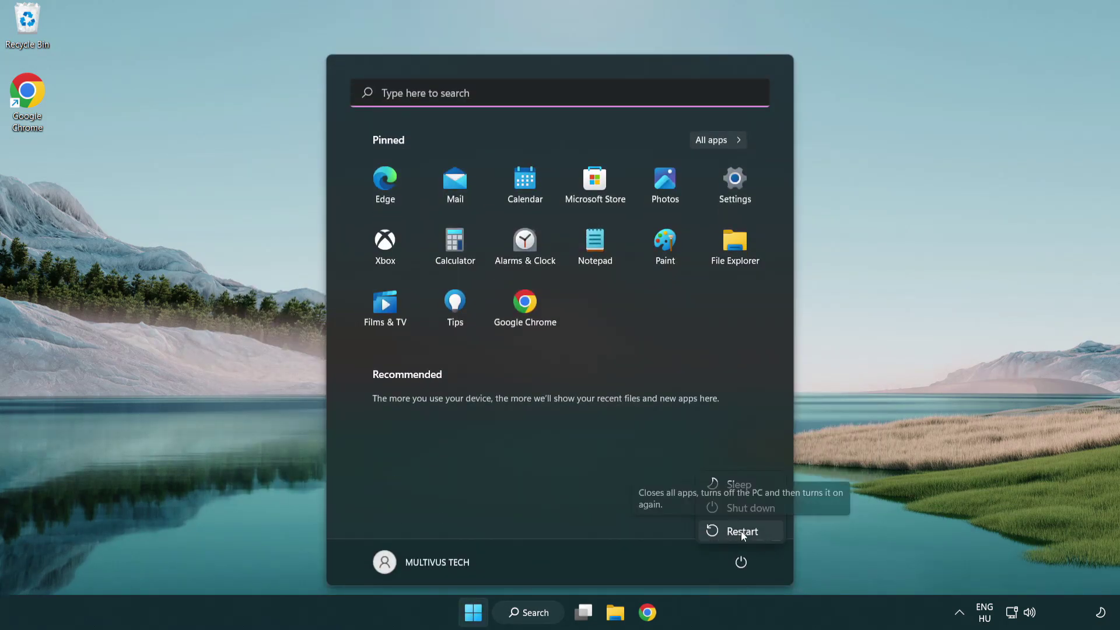